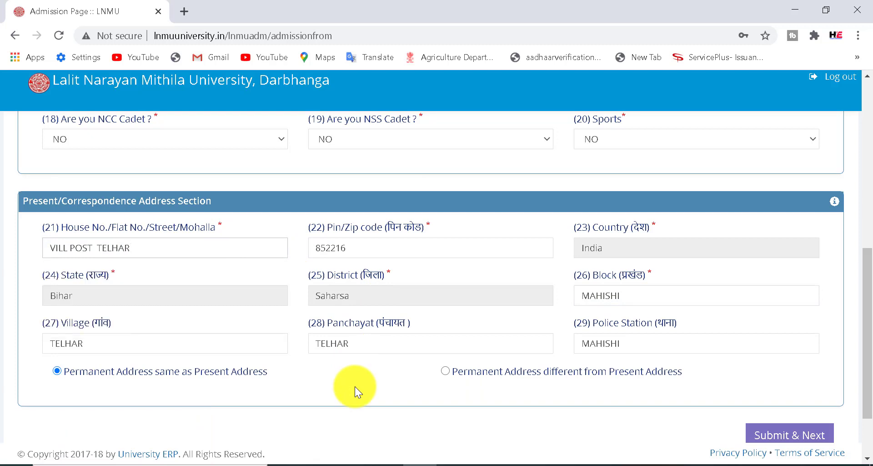
# Step: Submit the personal and address details, and select Second as the division for the Matriculation/Xth exam
pyautogui.click(789, 437)
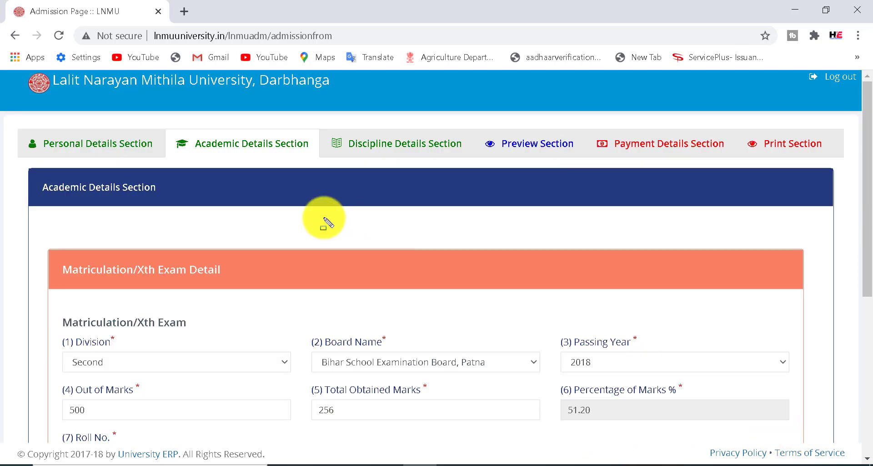
pyautogui.moveTo(165, 129); pyautogui.dragTo(320, 160)
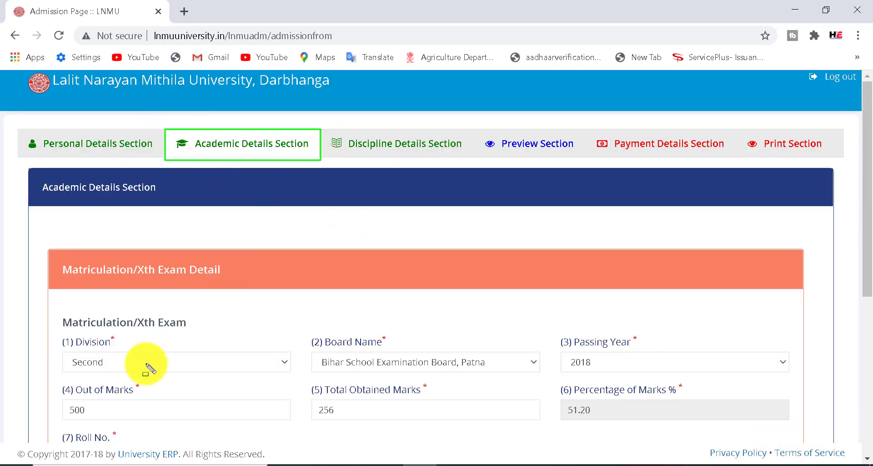
pyautogui.moveTo(62, 352); pyautogui.dragTo(210, 369)
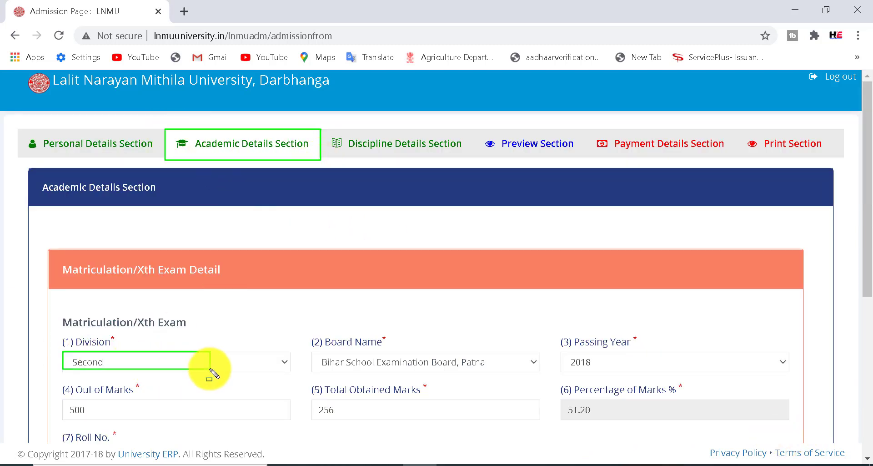
pyautogui.press('Escape')
pyautogui.click(202, 366)
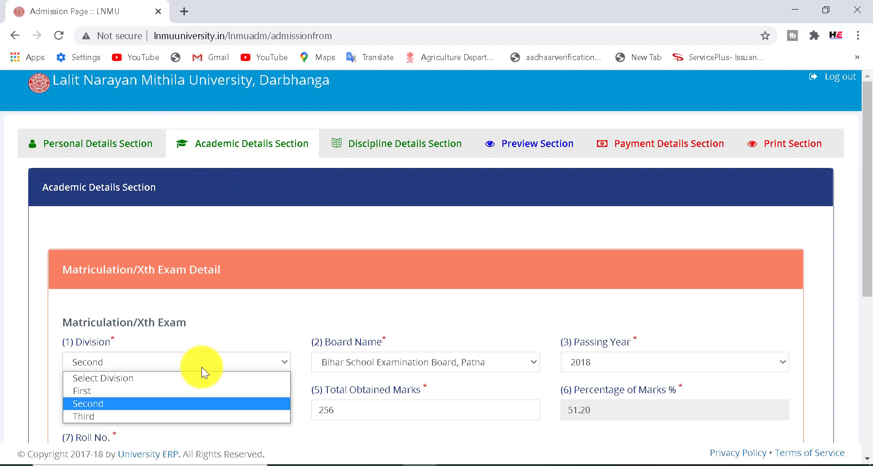
pyautogui.click(173, 403)
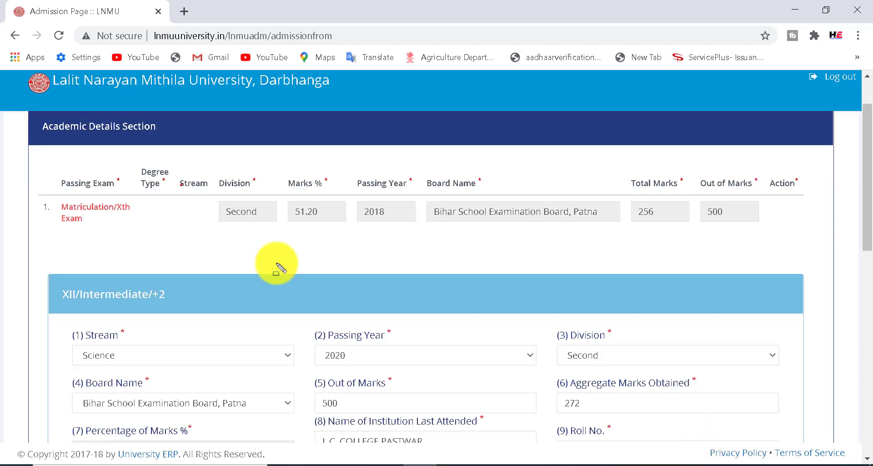
# Step: Select Science as the stream in the XII/Intermediate/+2 exam details
pyautogui.moveTo(26, 193); pyautogui.dragTo(284, 212)
pyautogui.moveTo(433, 230)
pyautogui.mouseDown()
pyautogui.moveTo(801, 224)
pyautogui.moveTo(831, 238)
pyautogui.moveTo(817, 237)
pyautogui.mouseUp()
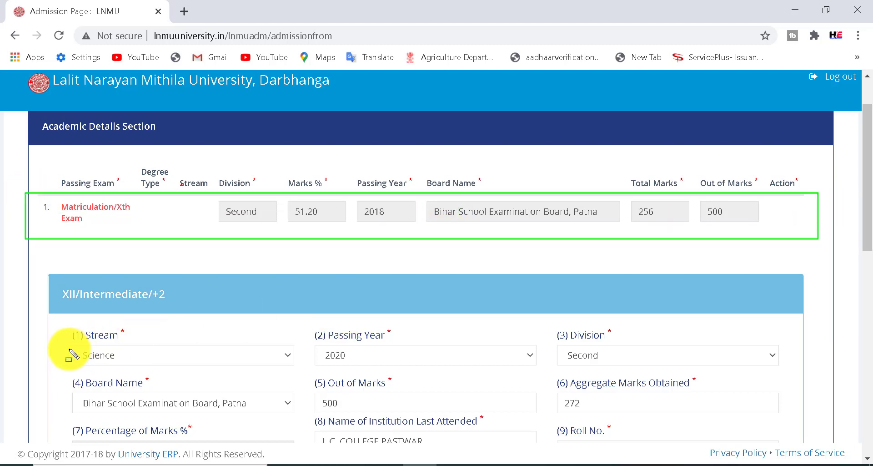
pyautogui.moveTo(68, 349); pyautogui.dragTo(232, 379)
pyautogui.press('Escape')
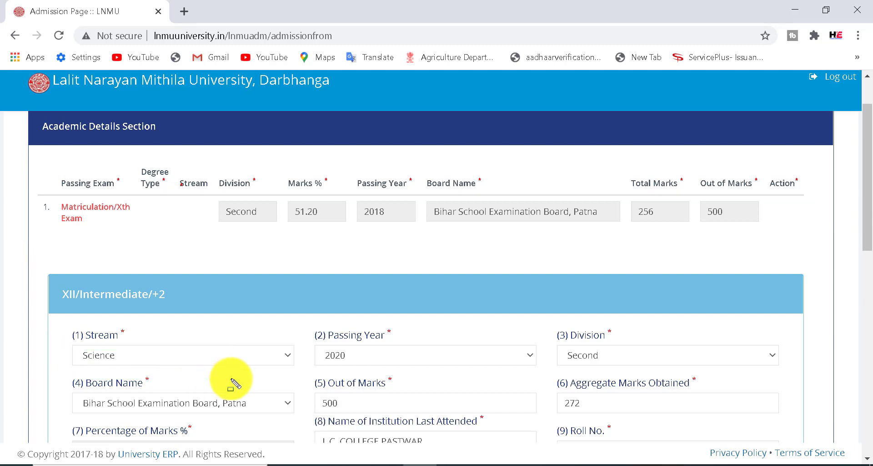
pyautogui.click(229, 355)
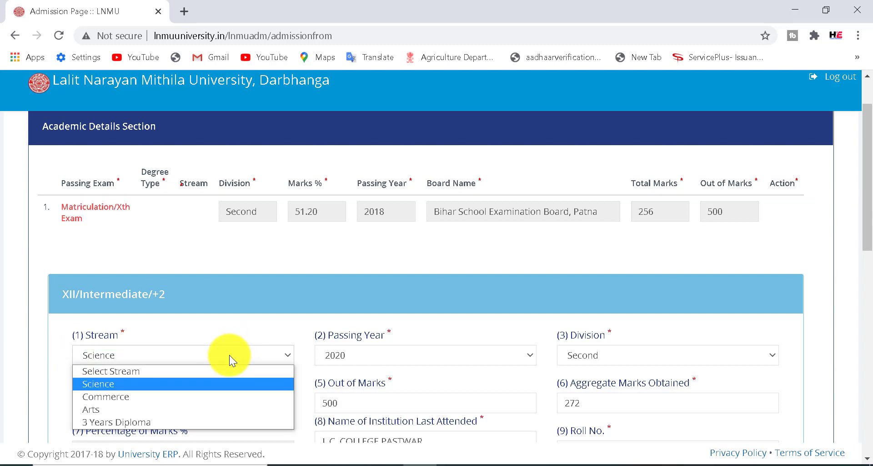
pyautogui.click(203, 386)
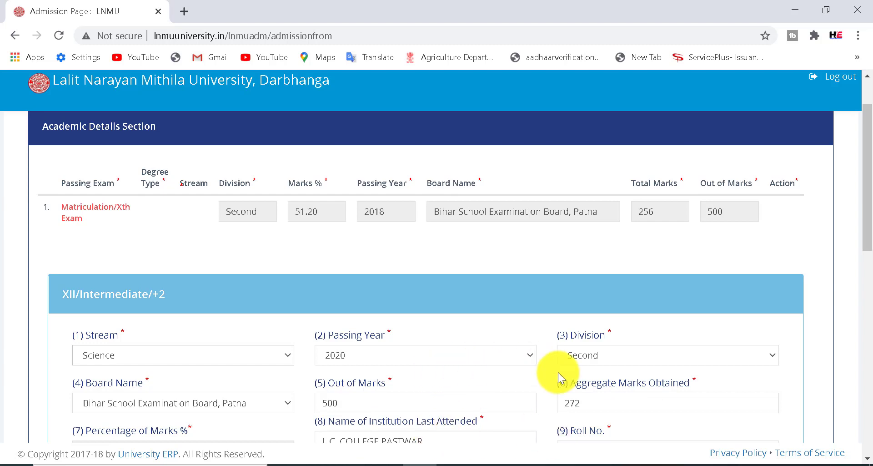
# Step: Enter 56 as the Mathematics marks at +2 level and save the intermediate exam details
pyautogui.scroll(-7, 623, 403)
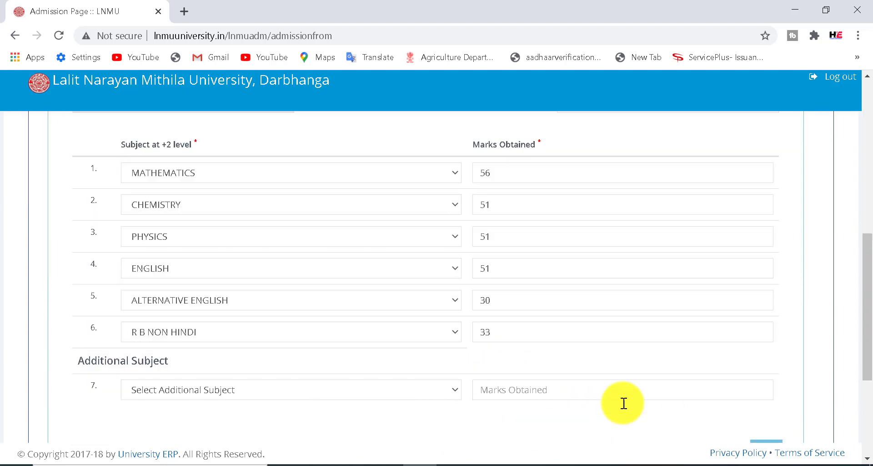
pyautogui.moveTo(121, 175)
pyautogui.mouseDown()
pyautogui.moveTo(185, 254)
pyautogui.moveTo(356, 315)
pyautogui.moveTo(552, 342)
pyautogui.moveTo(704, 350)
pyautogui.mouseUp()
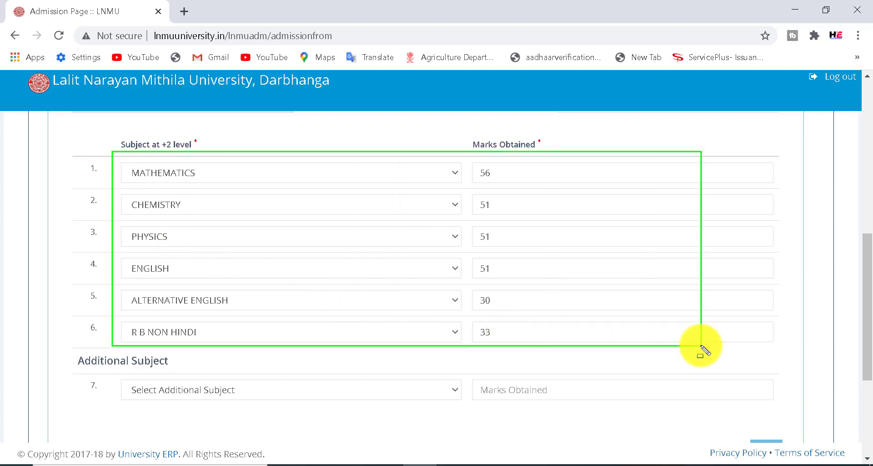
pyautogui.click(513, 178)
pyautogui.press('BackSpace')
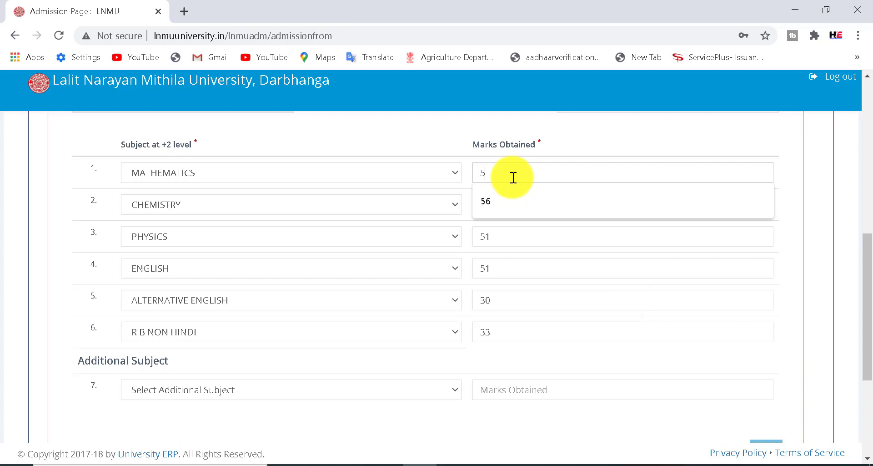
pyautogui.write('6')
pyautogui.moveTo(859, 273); pyautogui.dragTo(869, 324)
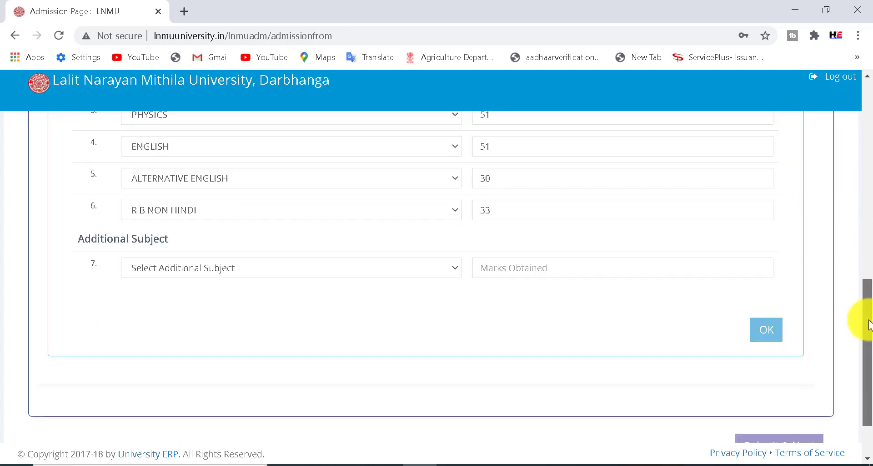
pyautogui.click(766, 332)
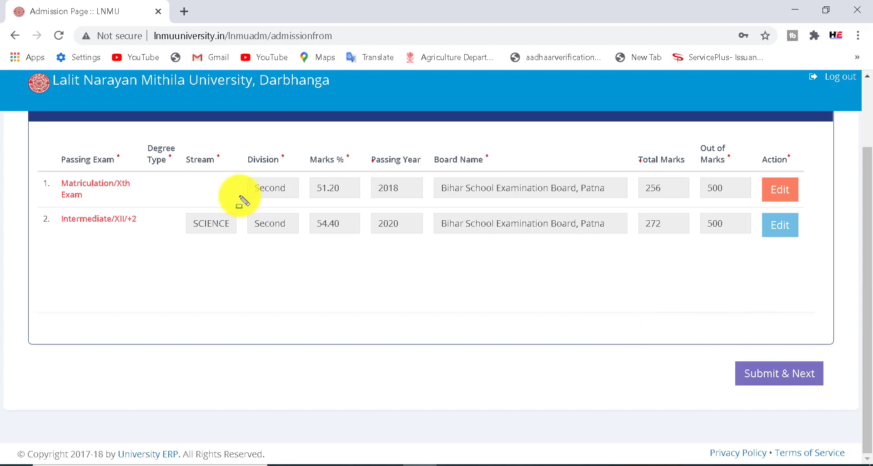
# Step: Review the matriculation and intermediate exam rows and submit the academic details to continue to the discipline section
pyautogui.moveTo(155, 168); pyautogui.dragTo(501, 256)
pyautogui.moveTo(738, 261)
pyautogui.mouseDown()
pyautogui.moveTo(771, 260)
pyautogui.moveTo(755, 259)
pyautogui.mouseUp()
pyautogui.moveTo(764, 174); pyautogui.dragTo(812, 200)
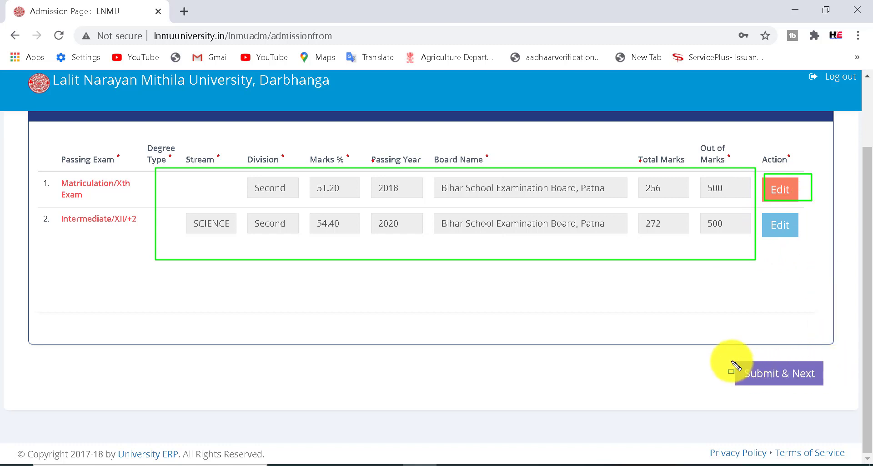
pyautogui.moveTo(732, 359); pyautogui.dragTo(820, 388)
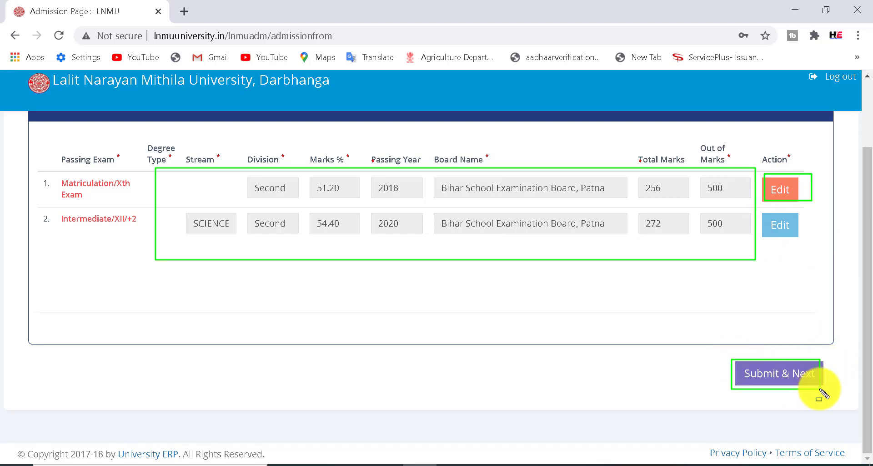
pyautogui.press('Escape')
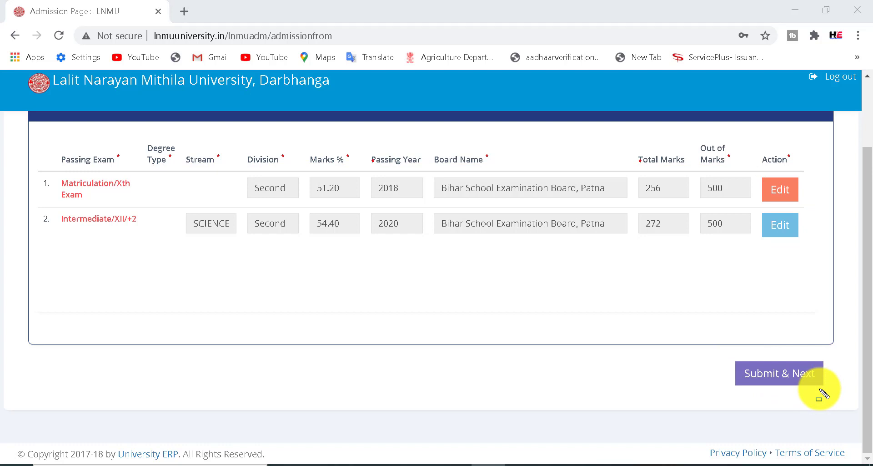
pyautogui.click(781, 381)
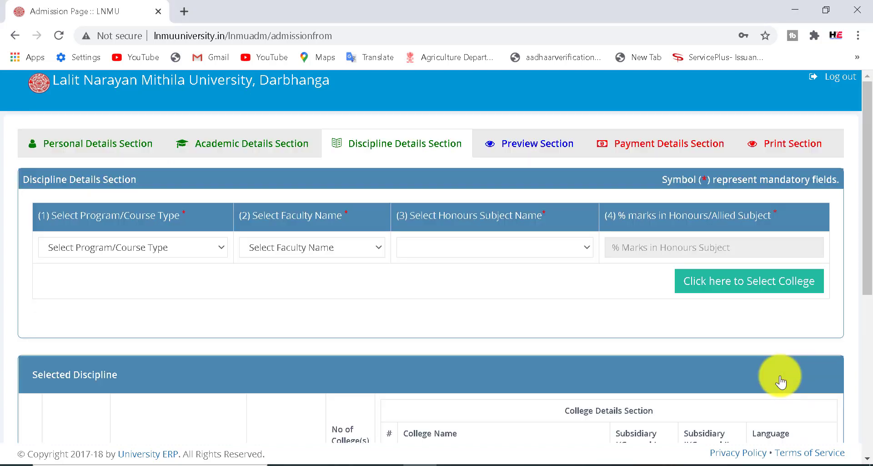
# Step: Examine the discipline selection fields and the colleges, subsidiary subjects and languages listed under Selected Discipline
pyautogui.moveTo(319, 130); pyautogui.dragTo(486, 167)
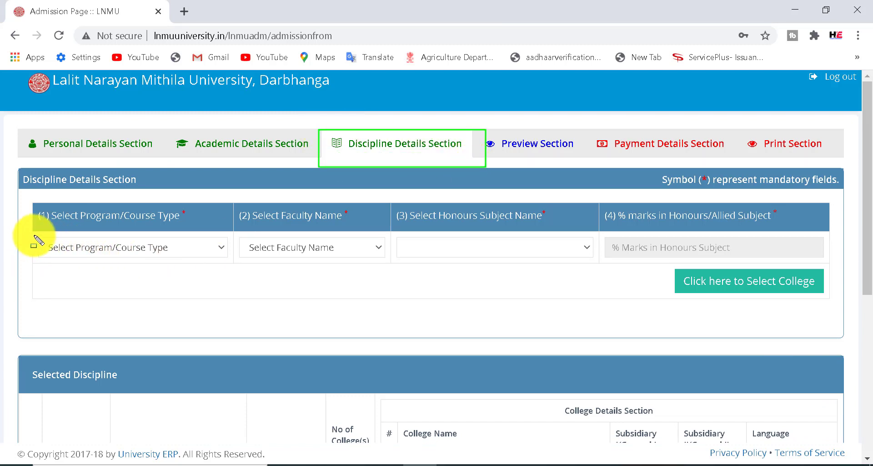
pyautogui.moveTo(39, 236)
pyautogui.mouseDown()
pyautogui.moveTo(295, 277)
pyautogui.moveTo(733, 273)
pyautogui.mouseUp()
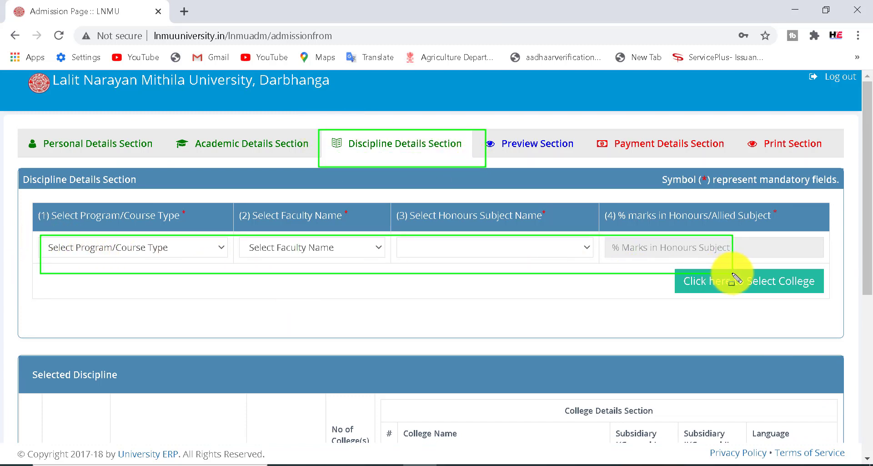
pyautogui.press('Escape')
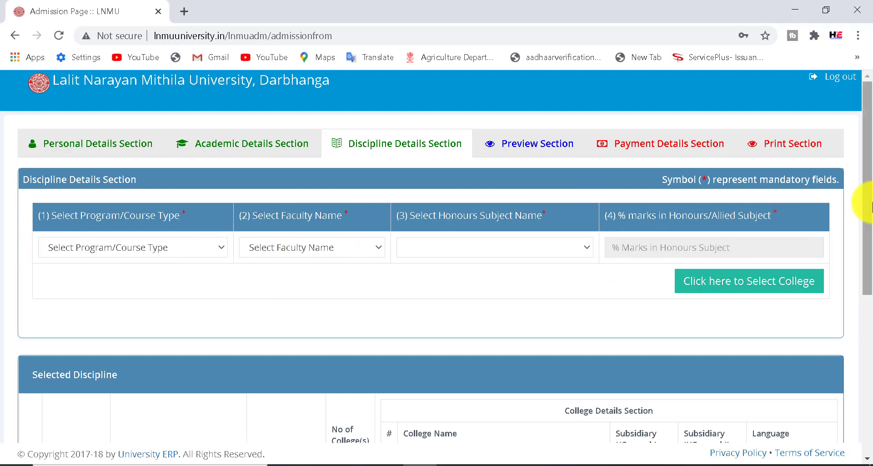
pyautogui.moveTo(867, 176); pyautogui.dragTo(867, 327)
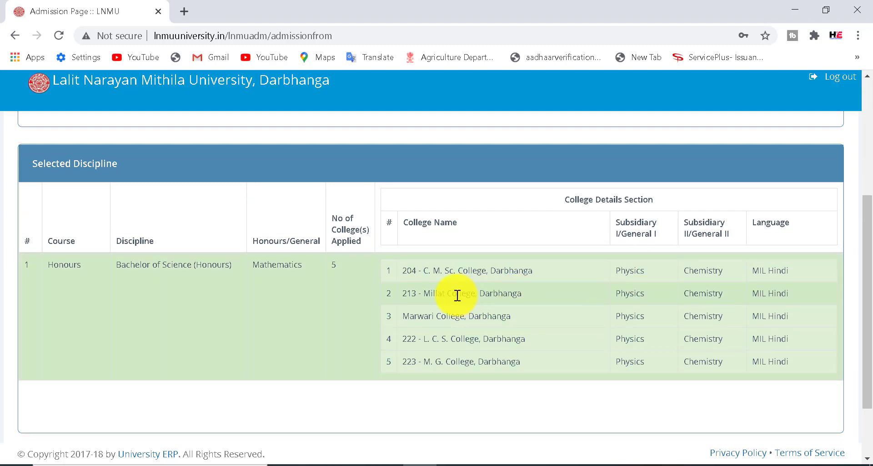
pyautogui.moveTo(381, 258)
pyautogui.mouseDown()
pyautogui.moveTo(649, 370)
pyautogui.moveTo(841, 390)
pyautogui.mouseUp()
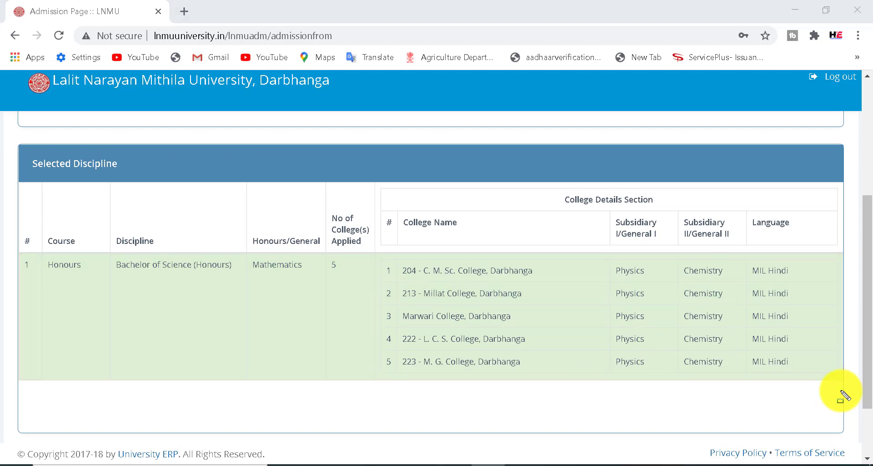
pyautogui.scroll(5, 855, 295)
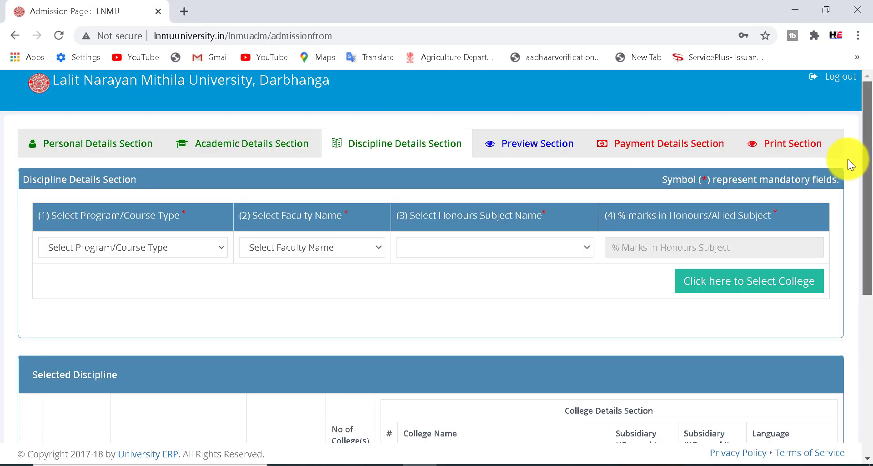
# Step: Set the program type to Honours Course and the faculty to Science
pyautogui.click(184, 249)
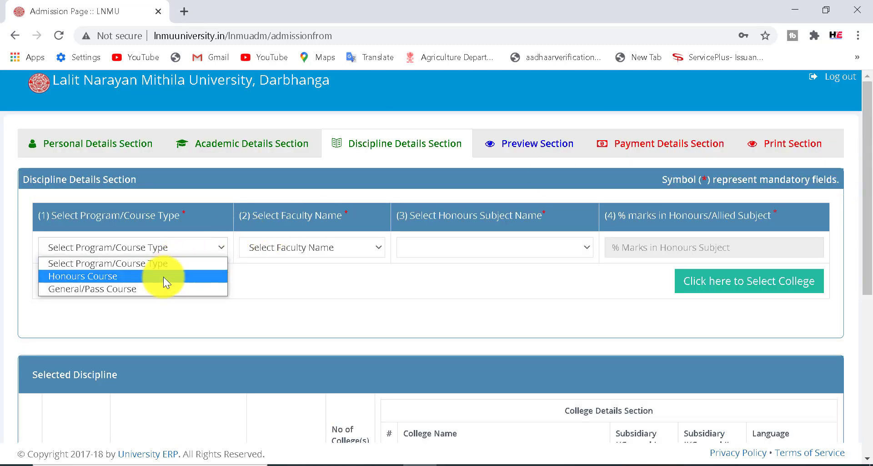
pyautogui.click(163, 277)
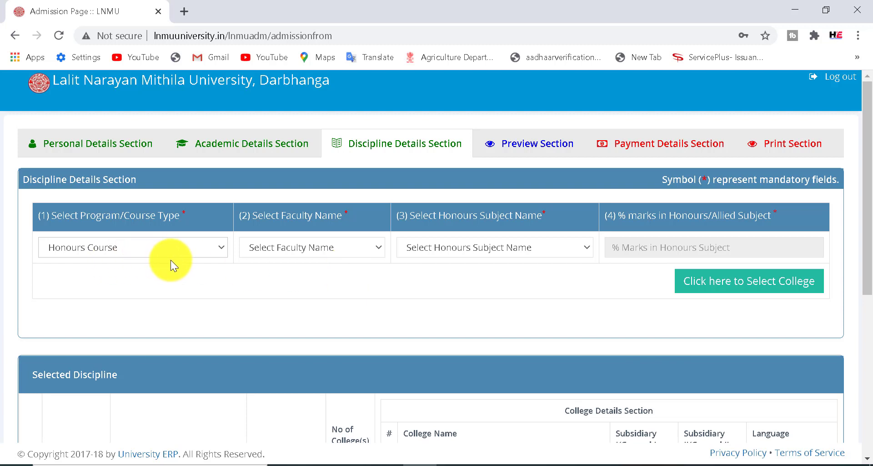
pyautogui.click(308, 244)
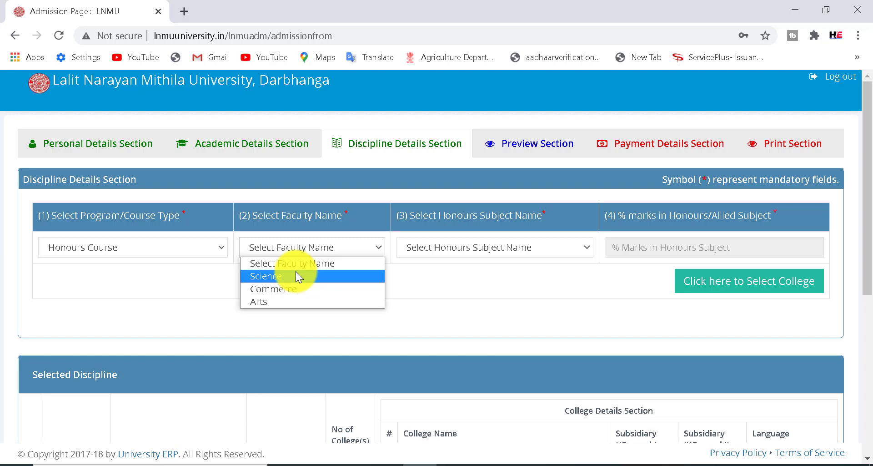
pyautogui.click(271, 276)
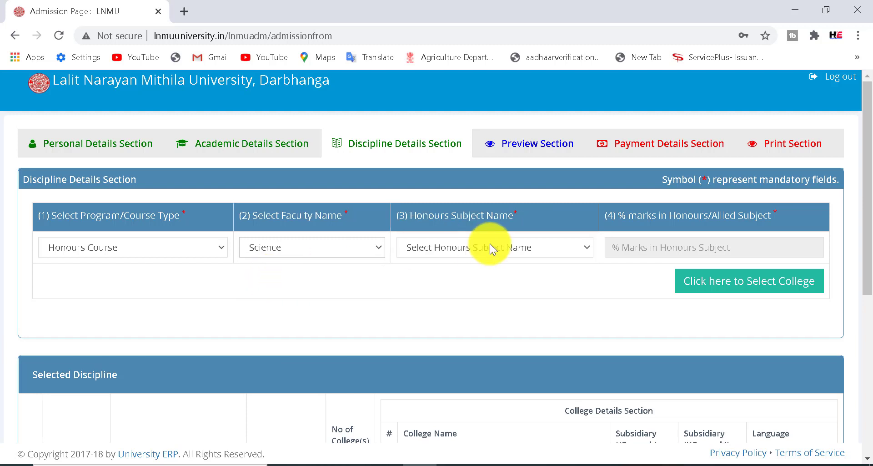
# Step: Choose Mathematics as the honours subject and Mathematics as the corresponding subject at +2 level
pyautogui.click(481, 248)
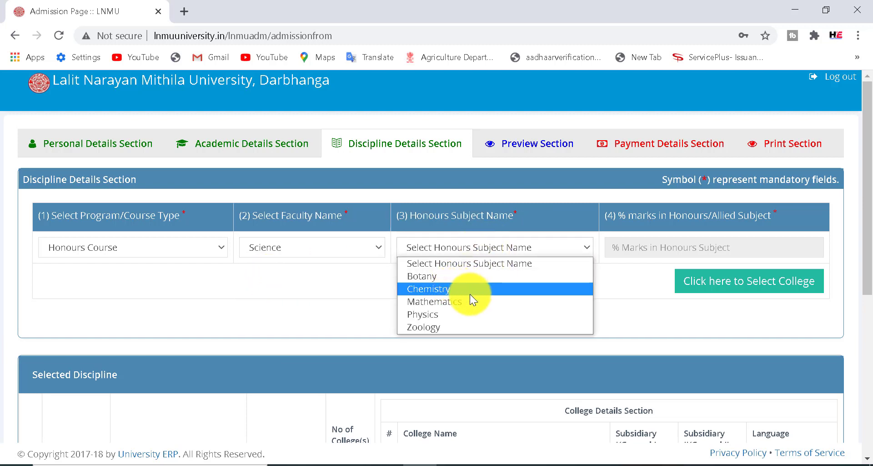
pyautogui.click(454, 301)
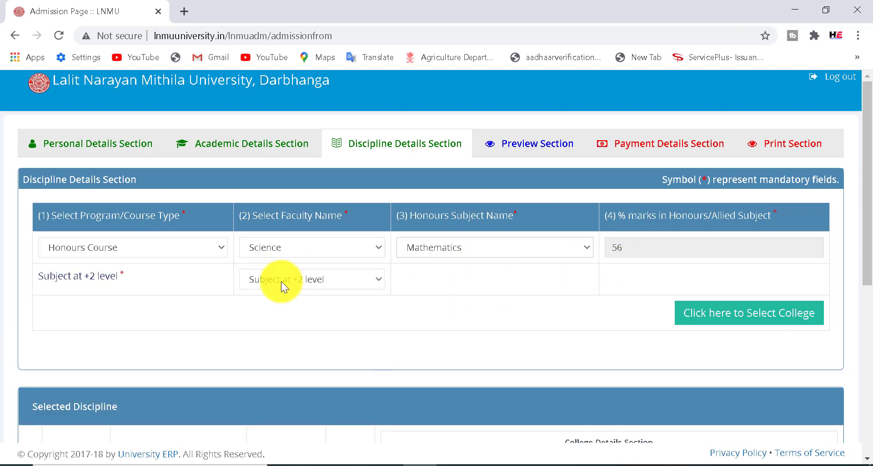
pyautogui.click(320, 285)
pyautogui.click(309, 308)
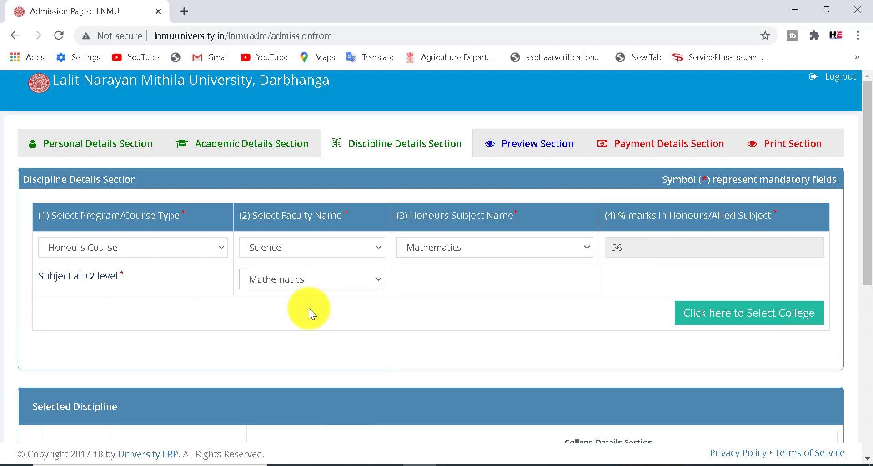
# Step: Open the college preference table for the chosen honours subject and view its numbered choices
pyautogui.moveTo(866, 259)
pyautogui.mouseDown()
pyautogui.moveTo(860, 342)
pyautogui.moveTo(862, 255)
pyautogui.mouseUp()
pyautogui.scroll(4, 859, 236)
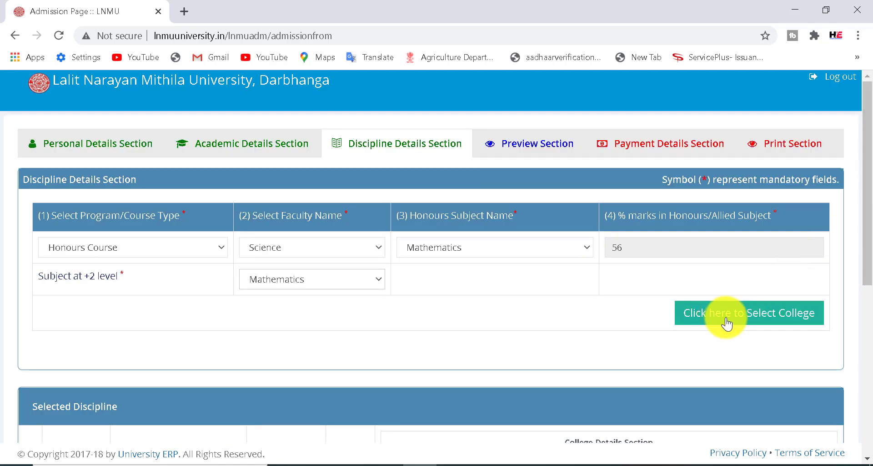
pyautogui.click(727, 322)
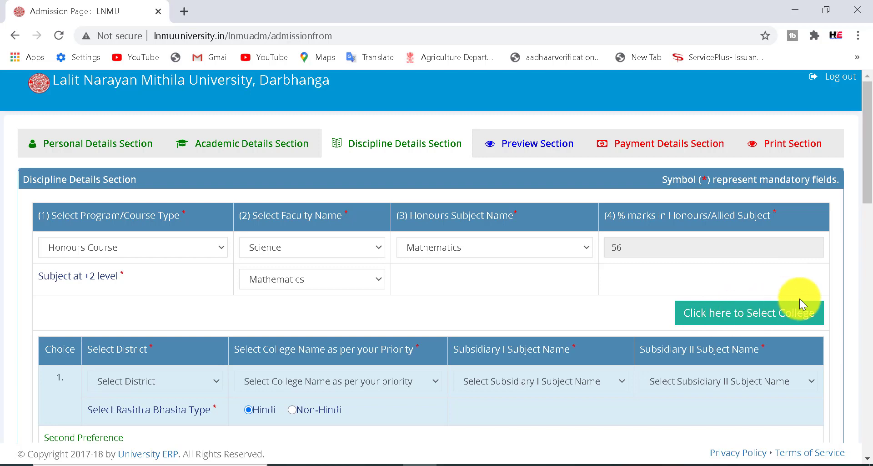
pyautogui.moveTo(869, 178)
pyautogui.mouseDown()
pyautogui.moveTo(869, 224)
pyautogui.moveTo(869, 167)
pyautogui.mouseUp()
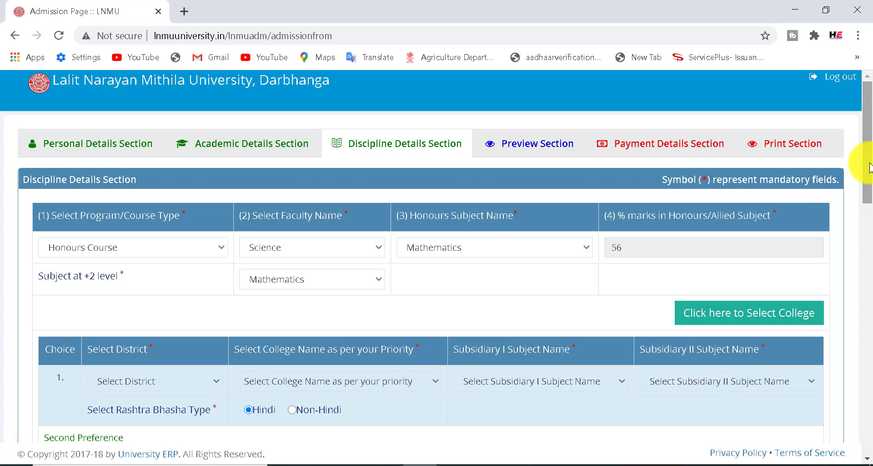
pyautogui.moveTo(869, 168); pyautogui.dragTo(868, 220)
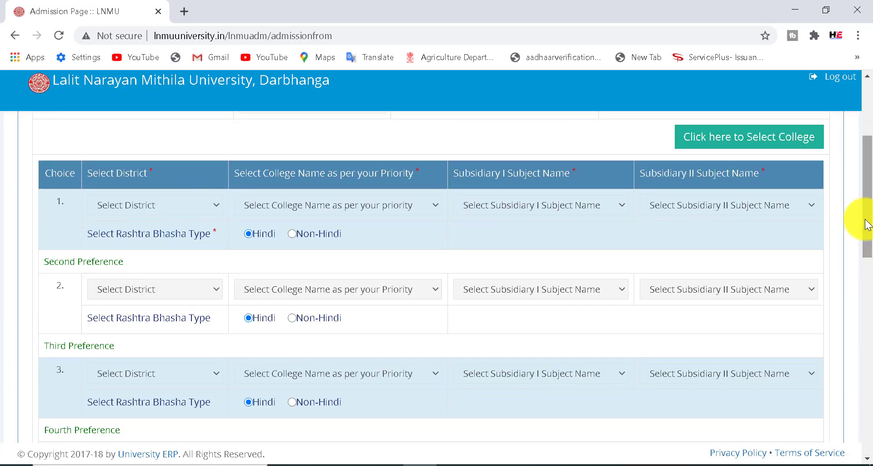
# Step: Fill in the first preference with district Darbhanga, C. M. Sc. College, Darbhanga, and subsidiary subjects Physics and Chemistry
pyautogui.click(195, 209)
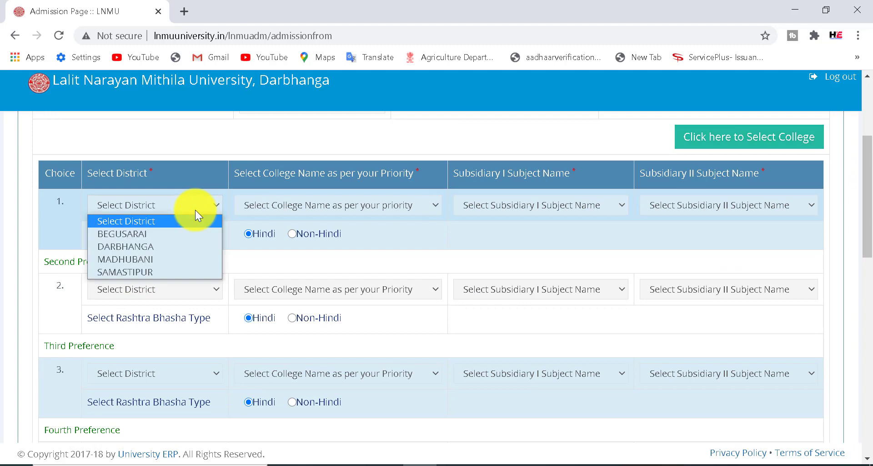
pyautogui.click(151, 247)
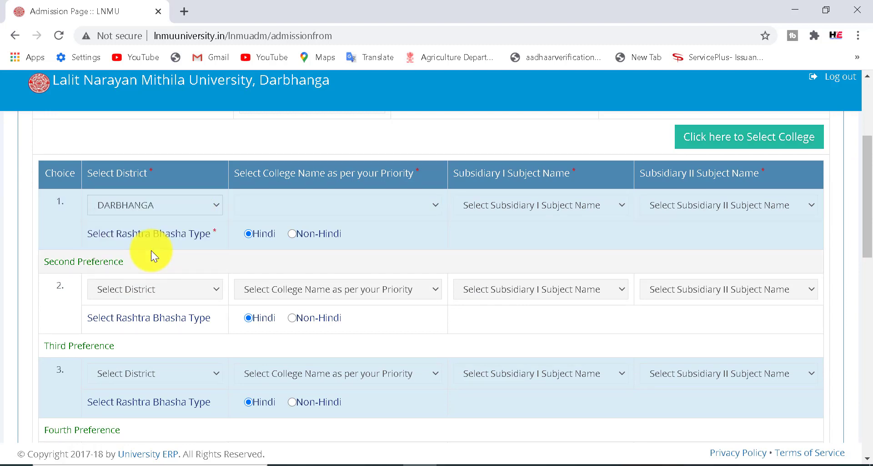
pyautogui.click(190, 201)
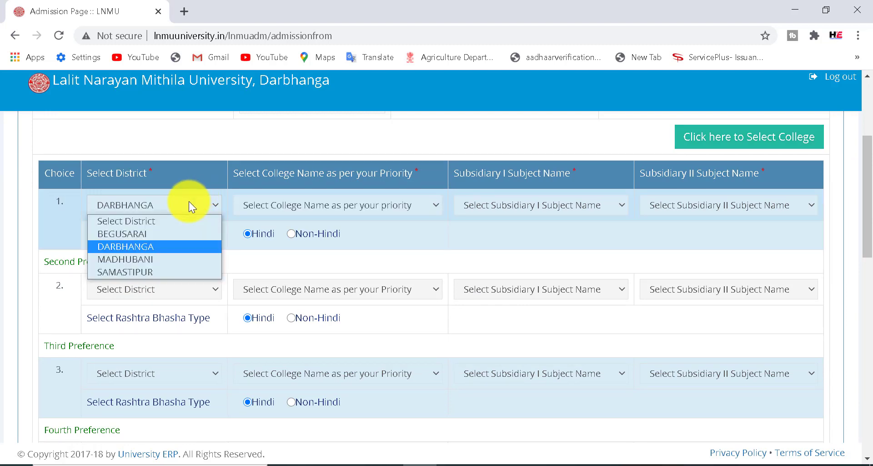
pyautogui.click(189, 201)
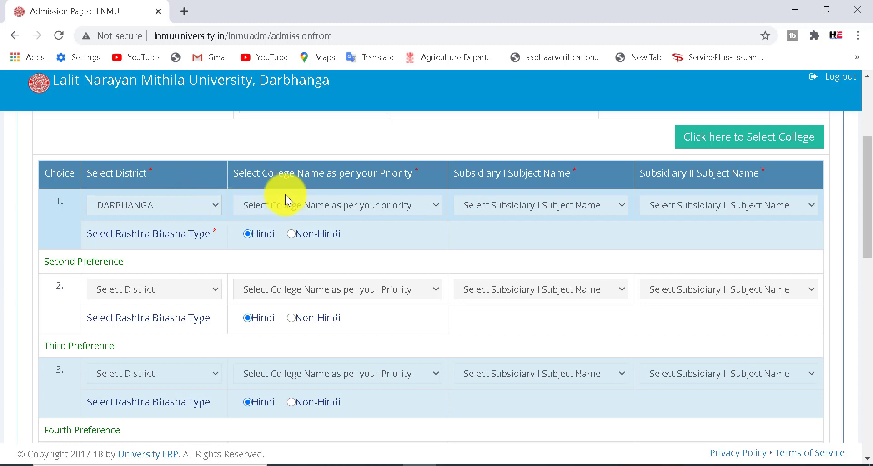
pyautogui.click(335, 207)
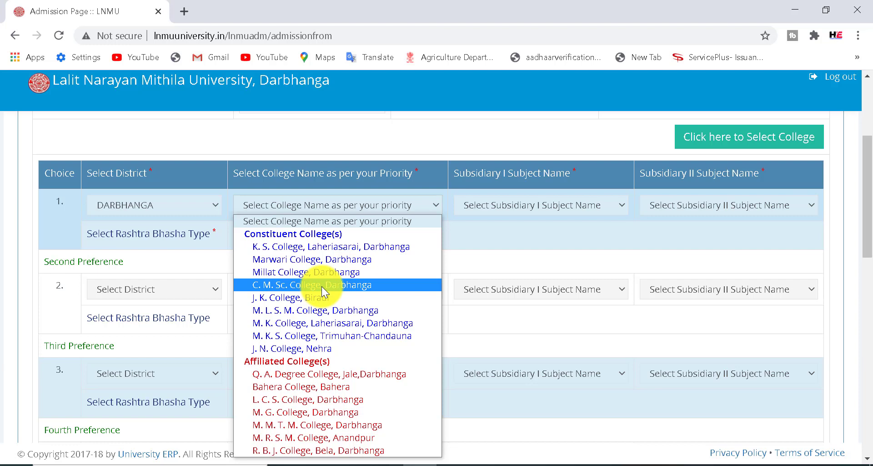
pyautogui.click(321, 285)
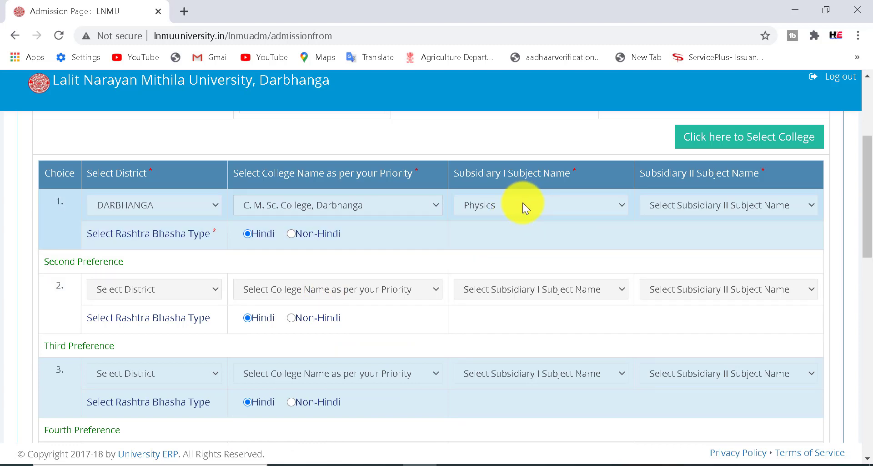
pyautogui.click(675, 205)
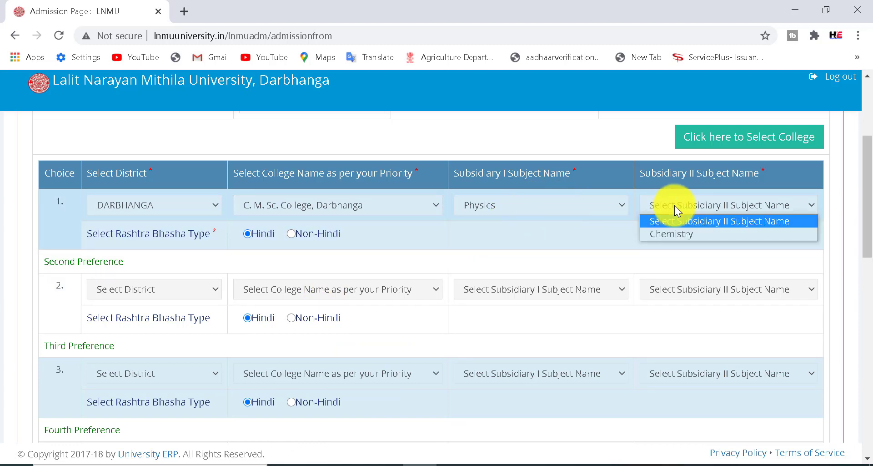
pyautogui.click(678, 233)
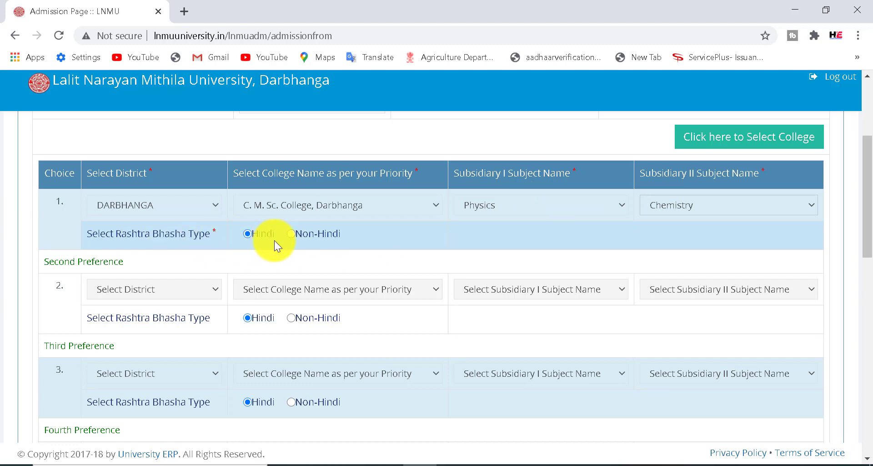
pyautogui.click(292, 234)
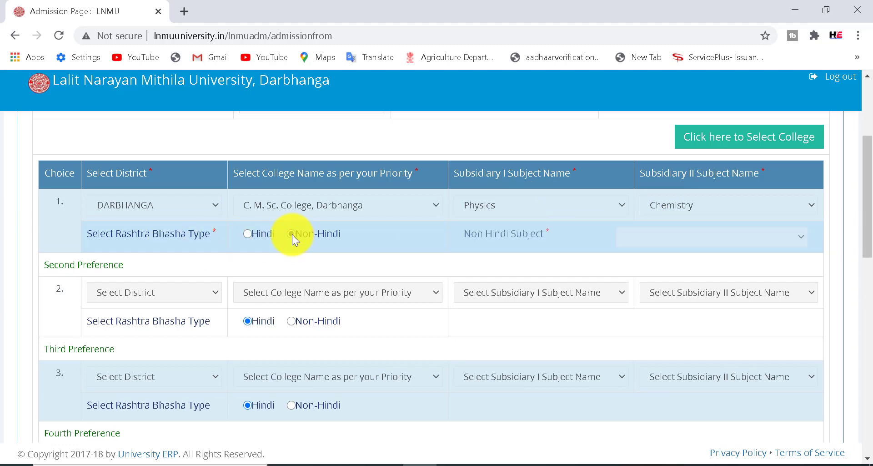
pyautogui.click(654, 236)
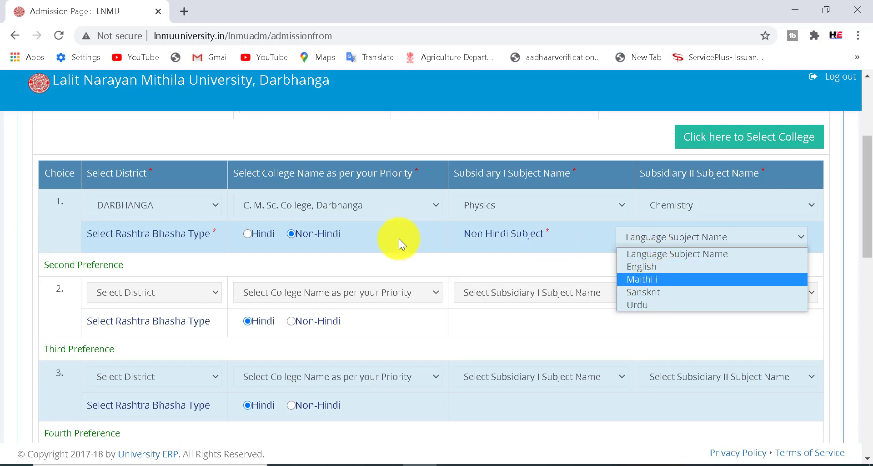
pyautogui.click(248, 234)
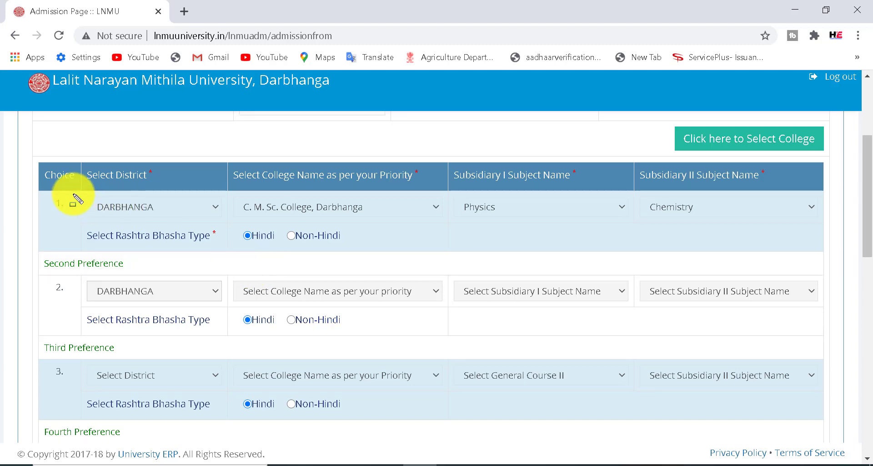
# Step: Review the first preference row and the UG 2020-2023 application preview, down to its college preference table and approval options
pyautogui.moveTo(68, 187); pyautogui.dragTo(229, 235)
pyautogui.moveTo(446, 259); pyautogui.dragTo(794, 260)
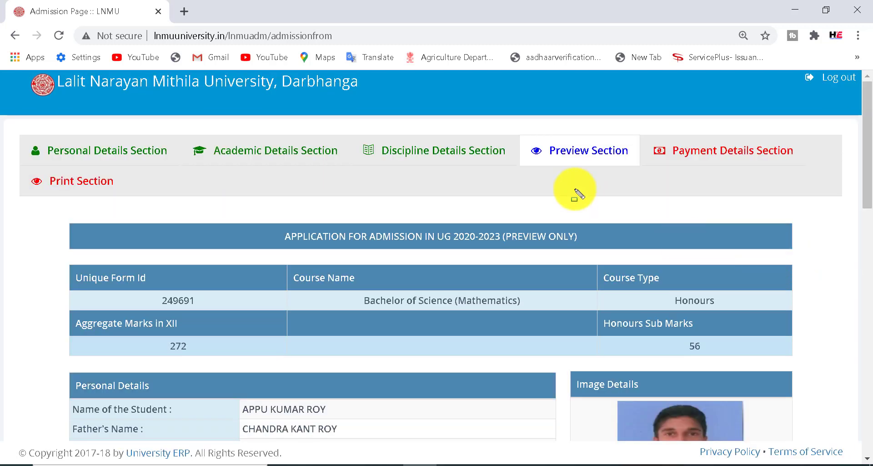
pyautogui.moveTo(526, 137)
pyautogui.mouseDown()
pyautogui.moveTo(653, 162)
pyautogui.moveTo(641, 167)
pyautogui.mouseUp()
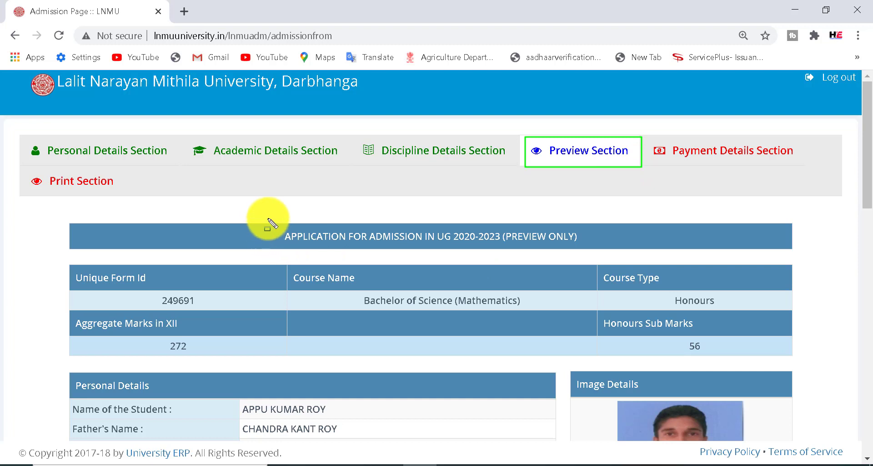
pyautogui.moveTo(268, 218)
pyautogui.mouseDown()
pyautogui.moveTo(403, 246)
pyautogui.moveTo(624, 251)
pyautogui.mouseUp()
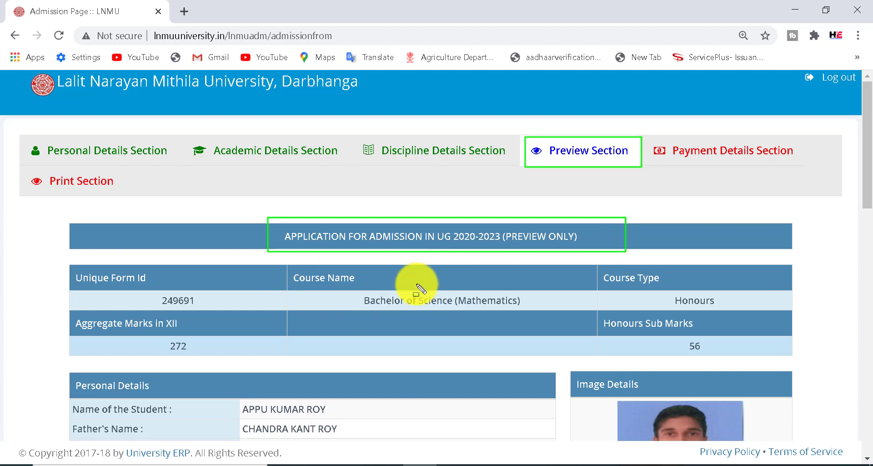
pyautogui.scroll(-15, 489, 298)
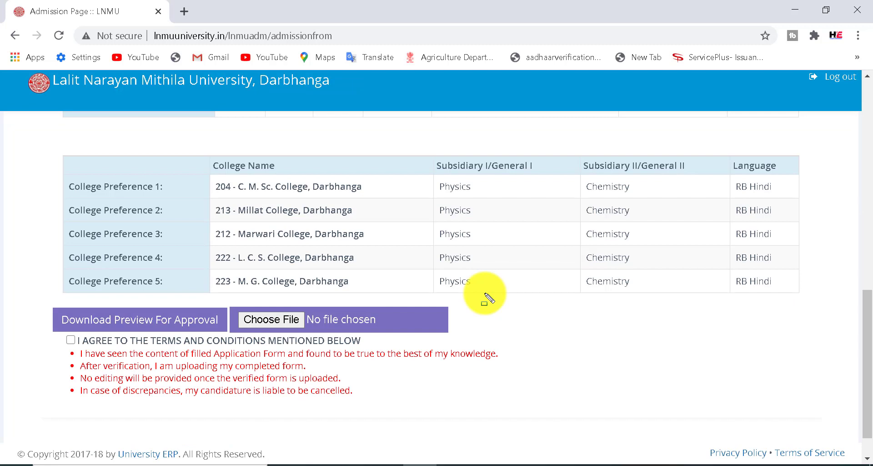
pyautogui.moveTo(46, 149); pyautogui.dragTo(268, 205)
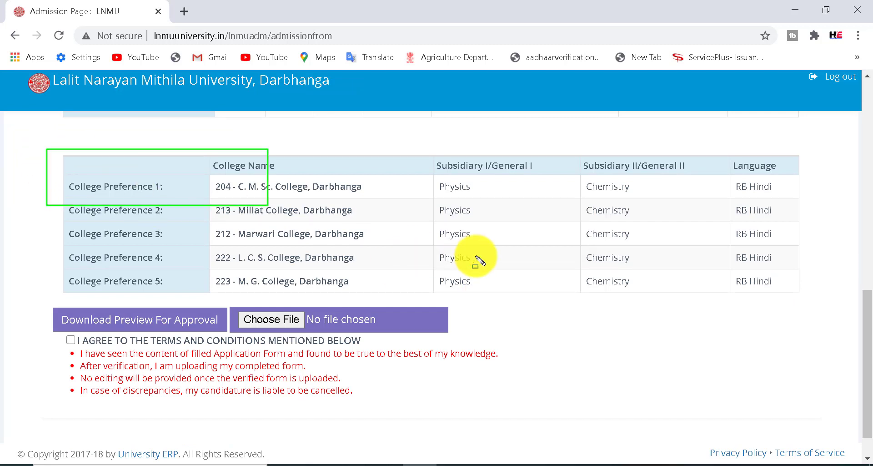
pyautogui.moveTo(477, 256)
pyautogui.mouseDown()
pyautogui.moveTo(765, 266)
pyautogui.moveTo(809, 295)
pyautogui.mouseUp()
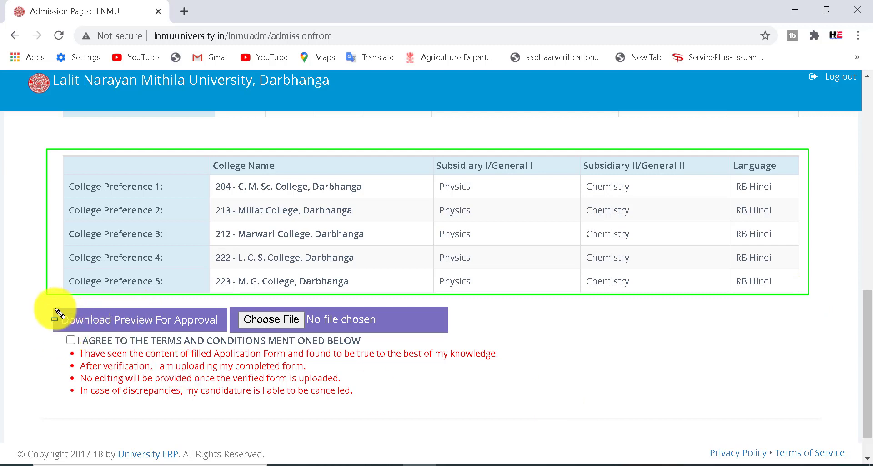
pyautogui.moveTo(55, 308); pyautogui.dragTo(226, 331)
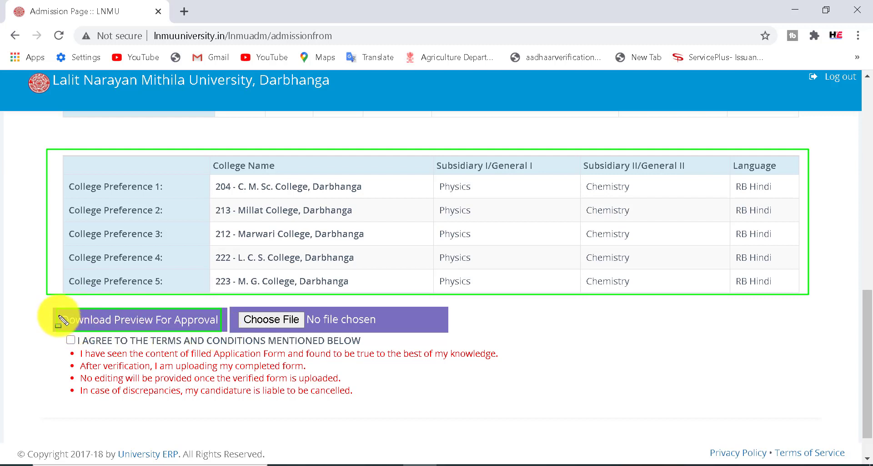
pyautogui.press('Escape')
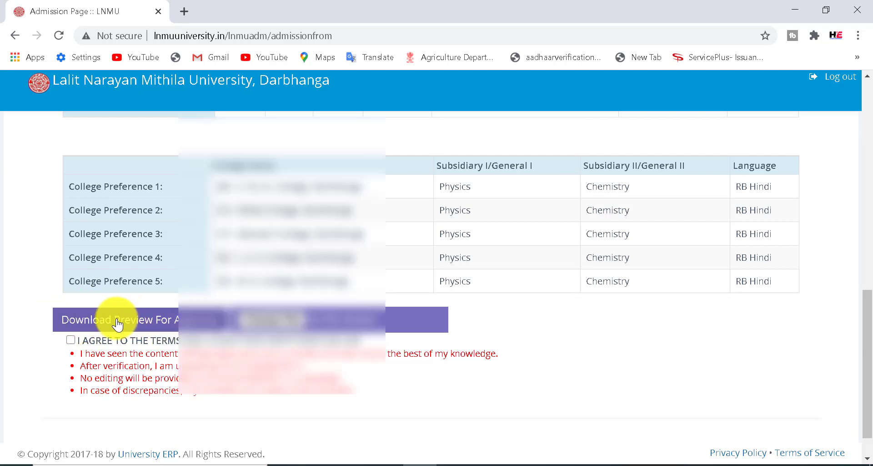
# Step: Generate the printable application preview for approval
pyautogui.click(123, 324)
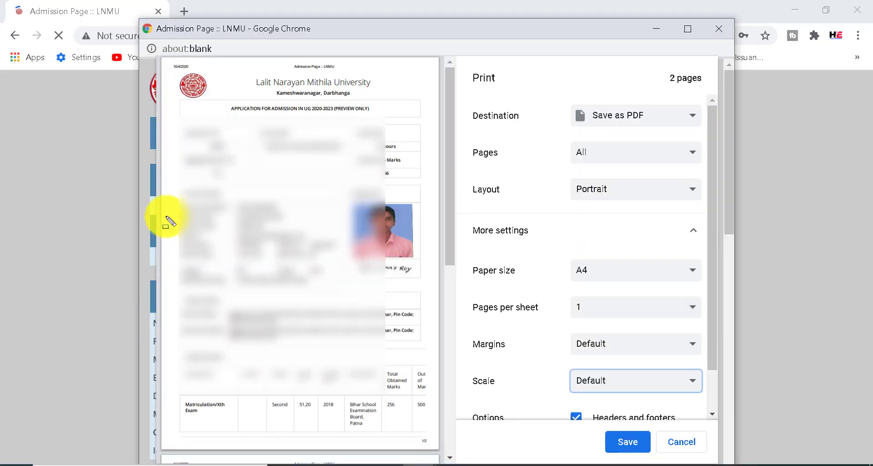
pyautogui.moveTo(165, 68)
pyautogui.mouseDown()
pyautogui.moveTo(254, 224)
pyautogui.moveTo(347, 288)
pyautogui.moveTo(410, 366)
pyautogui.moveTo(435, 424)
pyautogui.mouseUp()
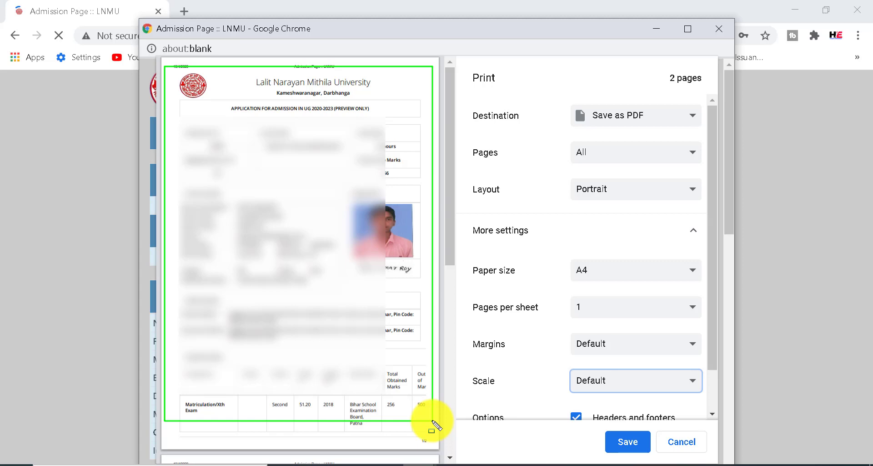
pyautogui.press('Escape')
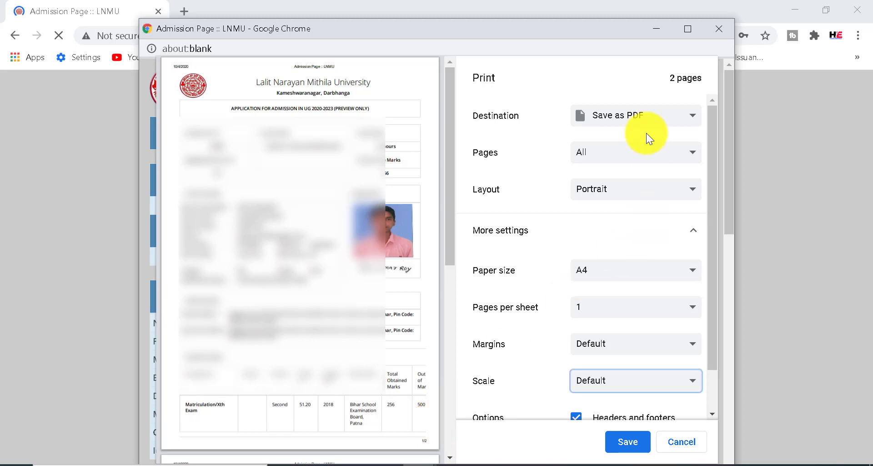
# Step: Set the print scale of the application preview to a custom value of 70
pyautogui.click(694, 232)
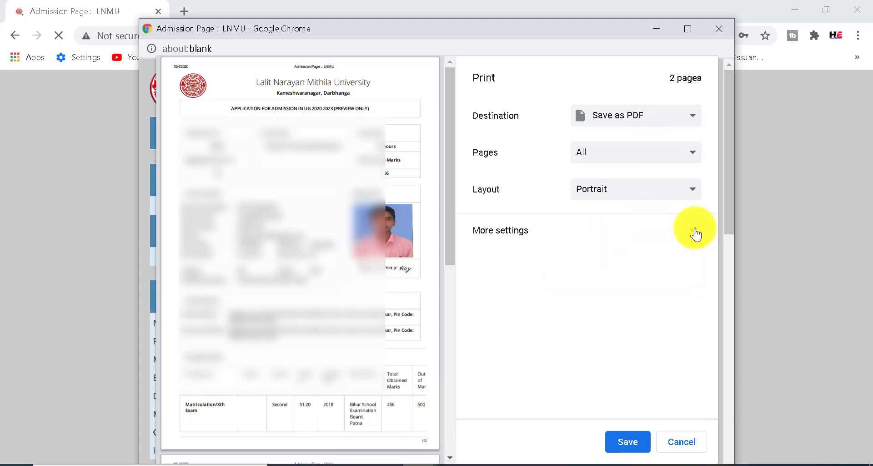
pyautogui.click(695, 232)
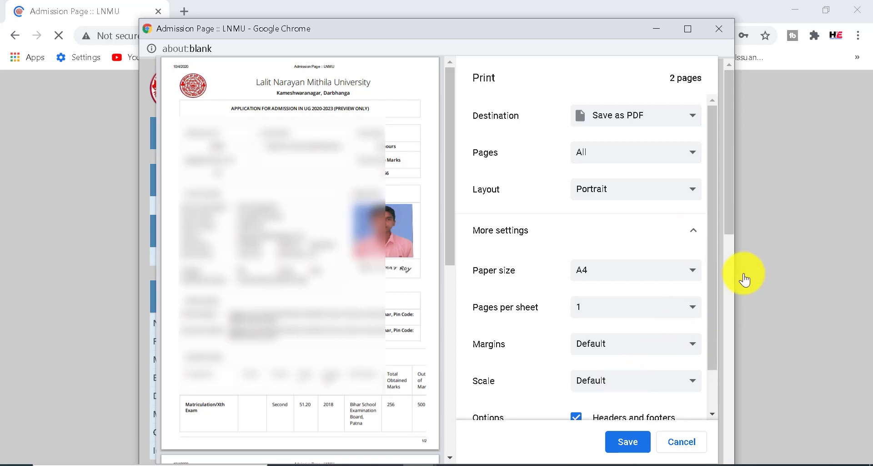
pyautogui.moveTo(716, 280); pyautogui.dragTo(708, 322)
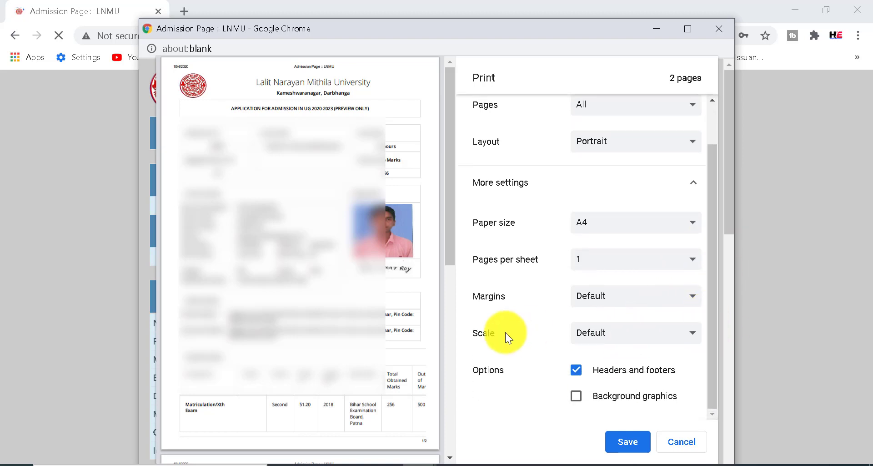
pyautogui.click(592, 338)
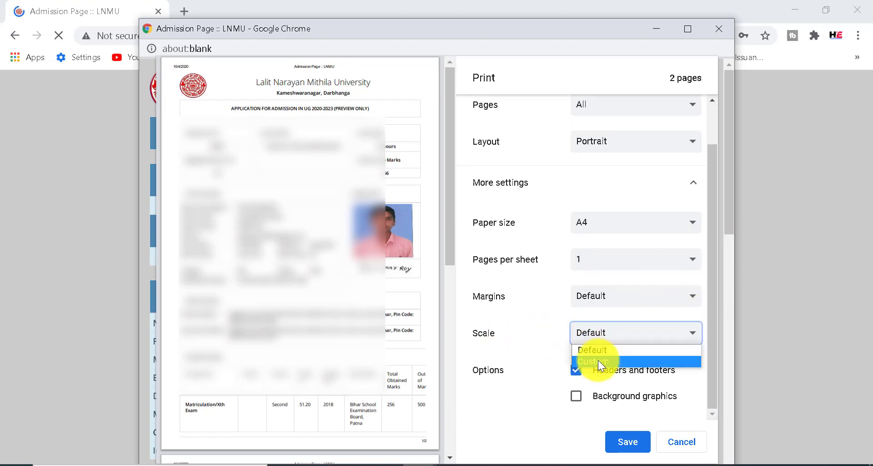
pyautogui.click(594, 361)
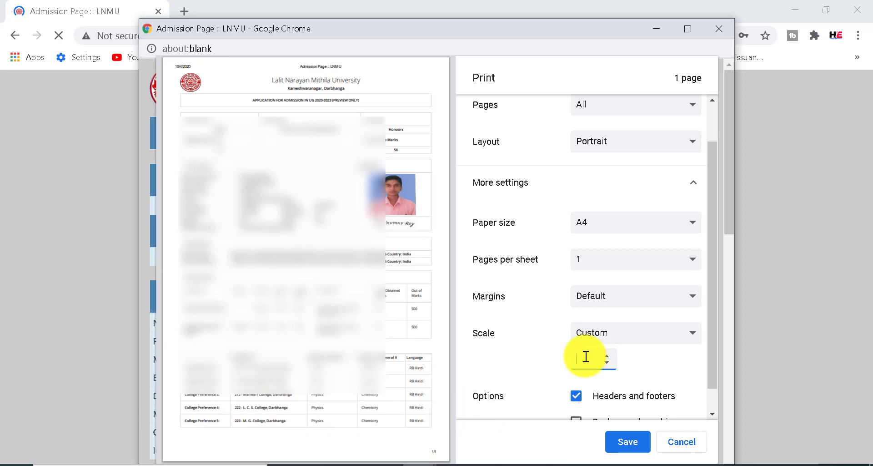
pyautogui.write('80')
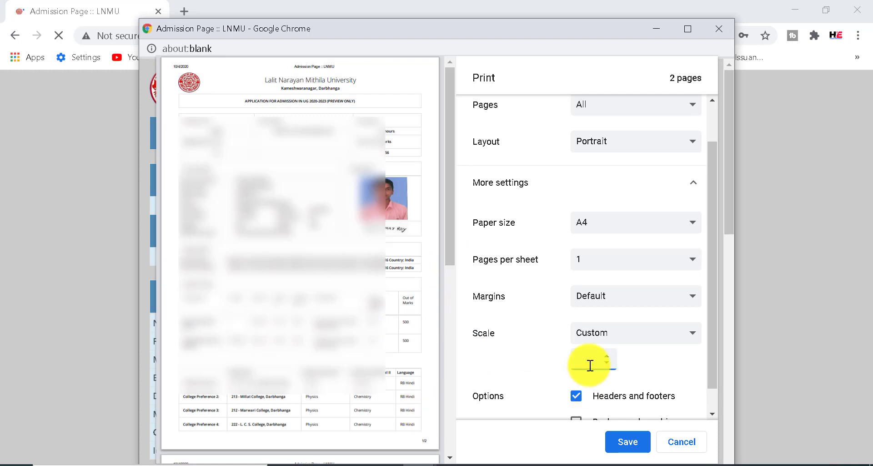
pyautogui.write('0')
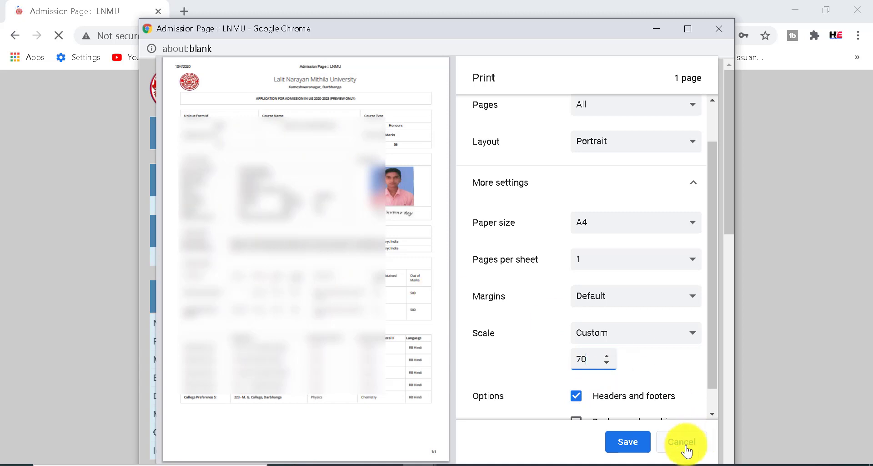
# Step: Save the application preview to the Desktop as a PDF file named Admission Page __ LNMU
pyautogui.click(623, 443)
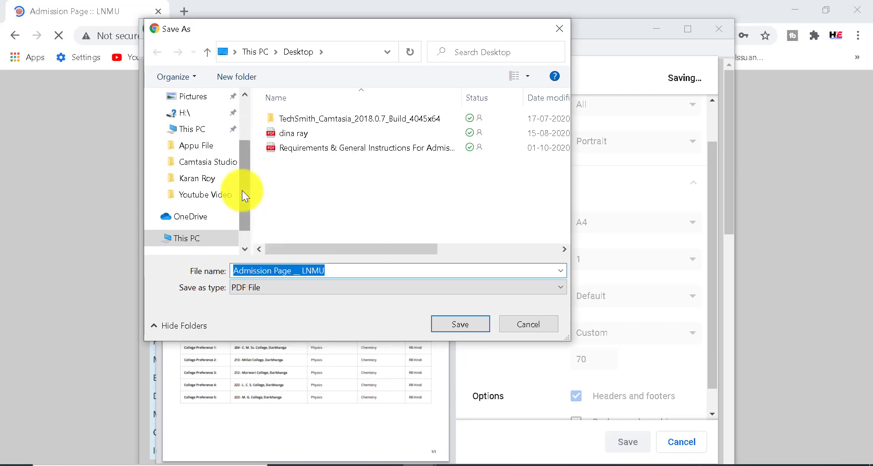
pyautogui.moveTo(242, 191); pyautogui.dragTo(245, 134)
pyautogui.click(194, 129)
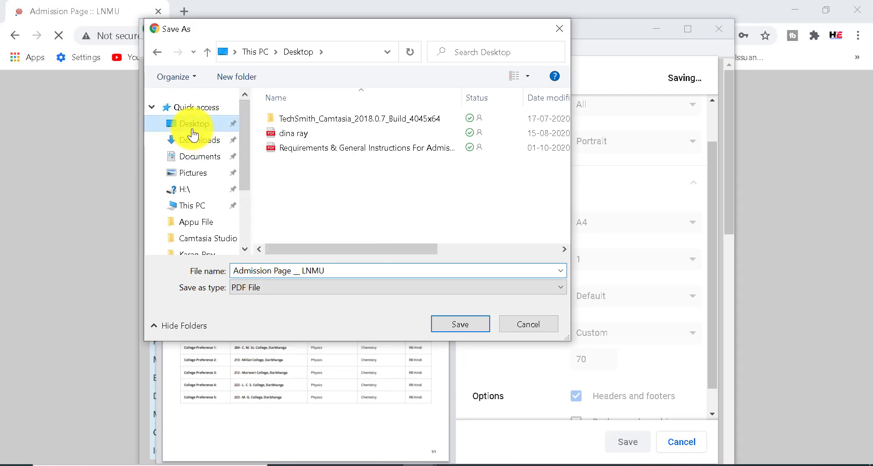
pyautogui.click(461, 323)
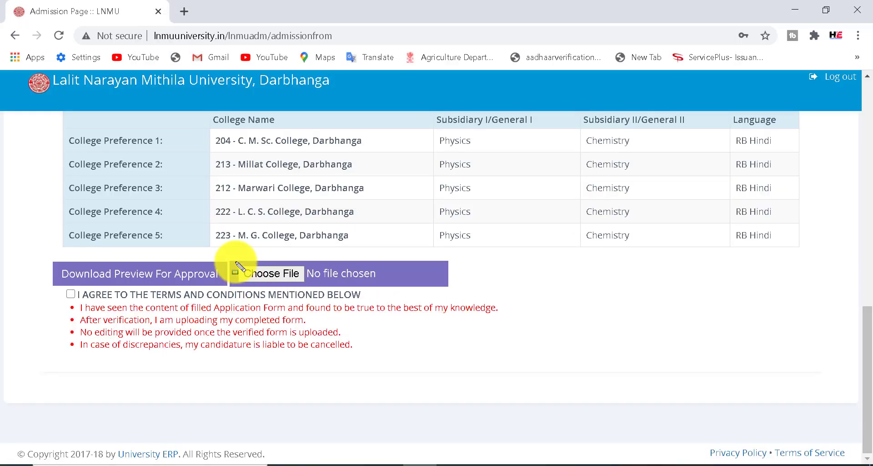
pyautogui.click(295, 275)
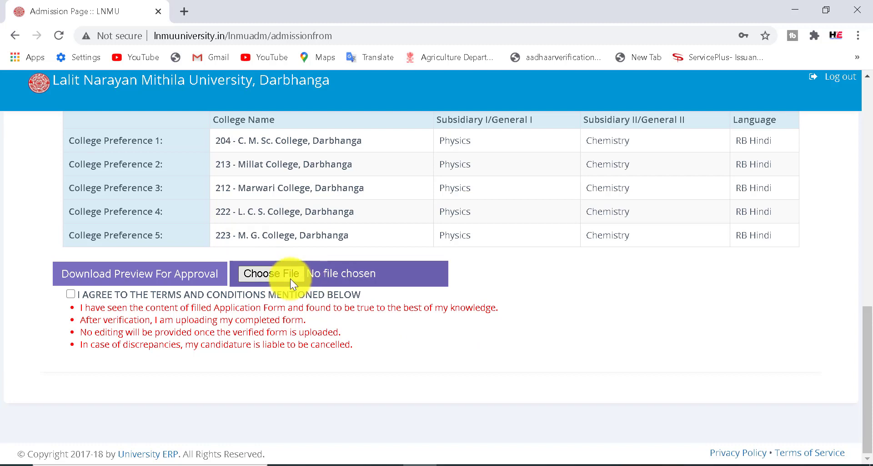
pyautogui.click(291, 278)
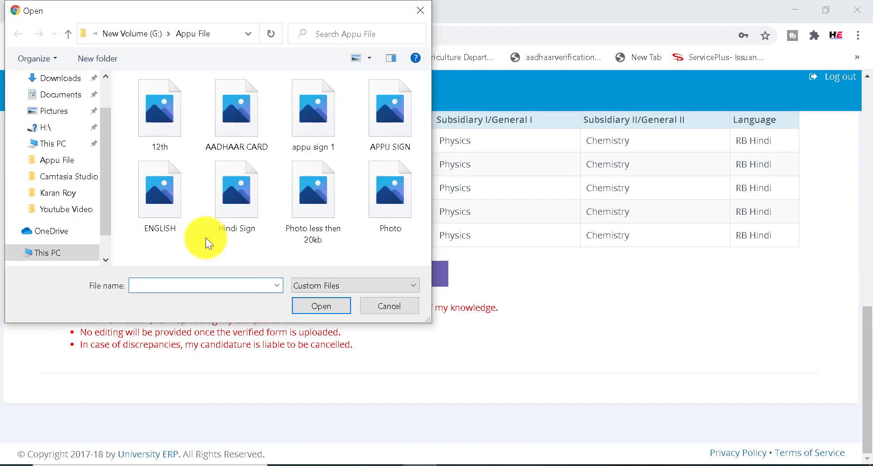
pyautogui.scroll(1, 98, 118)
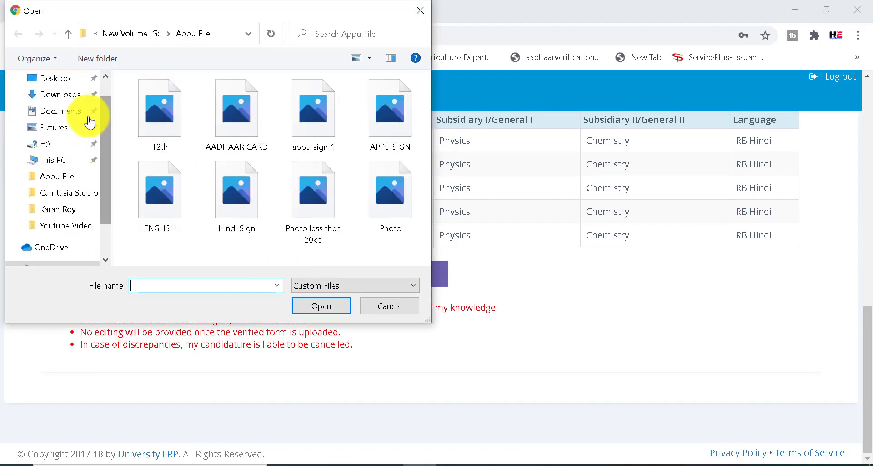
pyautogui.click(62, 78)
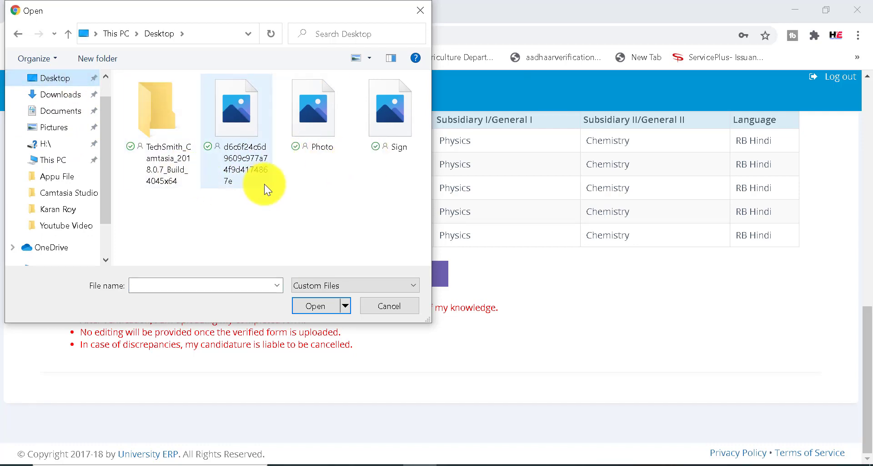
pyautogui.click(418, 12)
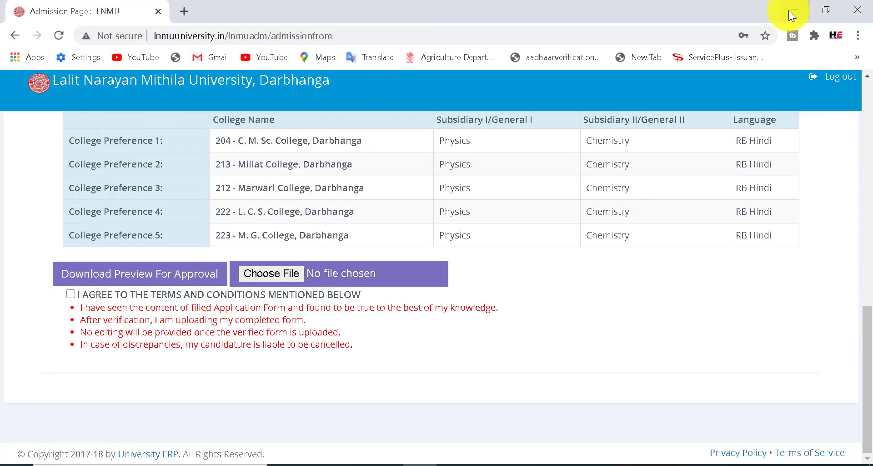
pyautogui.click(796, 8)
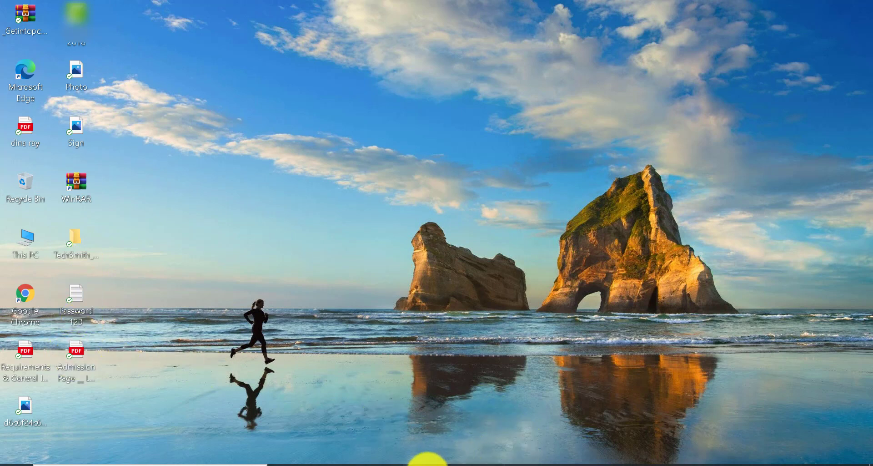
pyautogui.click(428, 465)
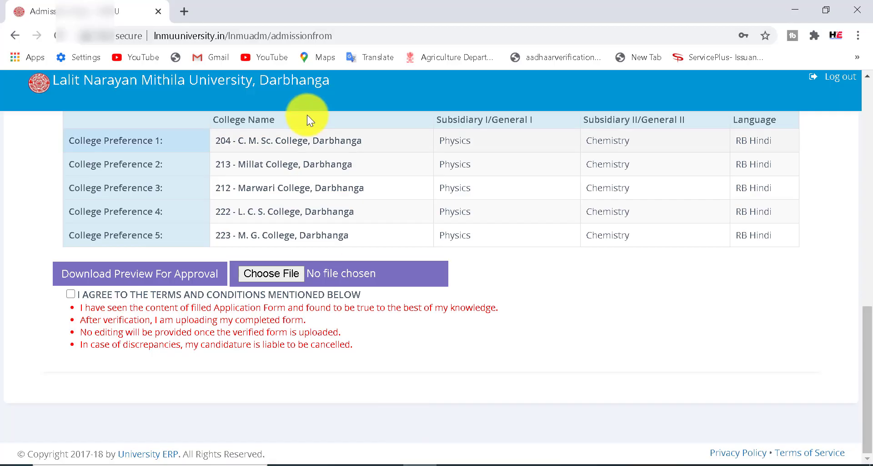
# Step: Search the web for "pdf to jpg" in a new tab and open the pdf2jpg.net online converter
pyautogui.click(184, 10)
pyautogui.write('pdf')
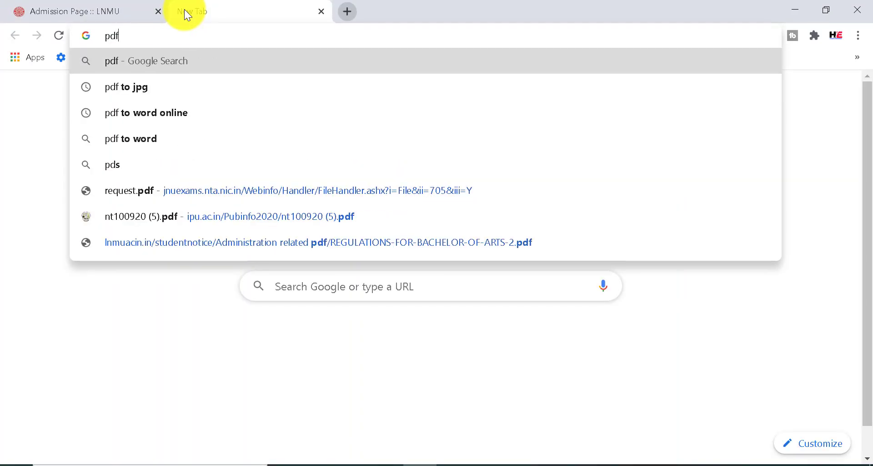
pyautogui.click(114, 90)
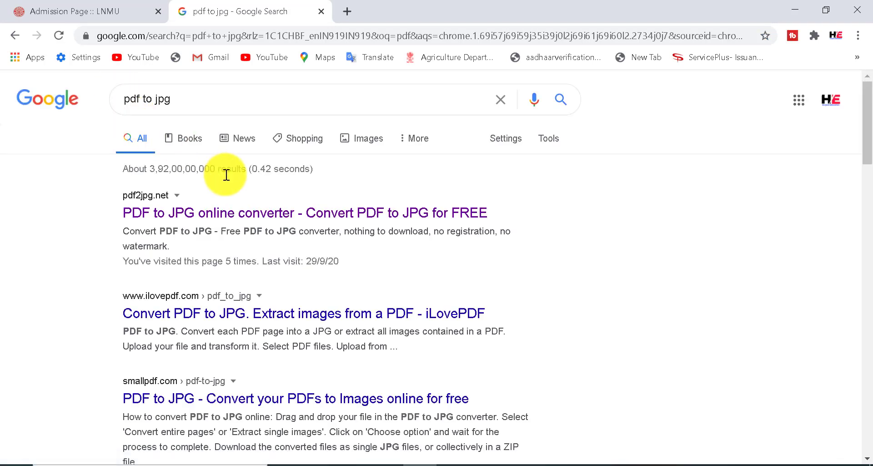
pyautogui.hotkey('ctrl', 'alt', 'd')
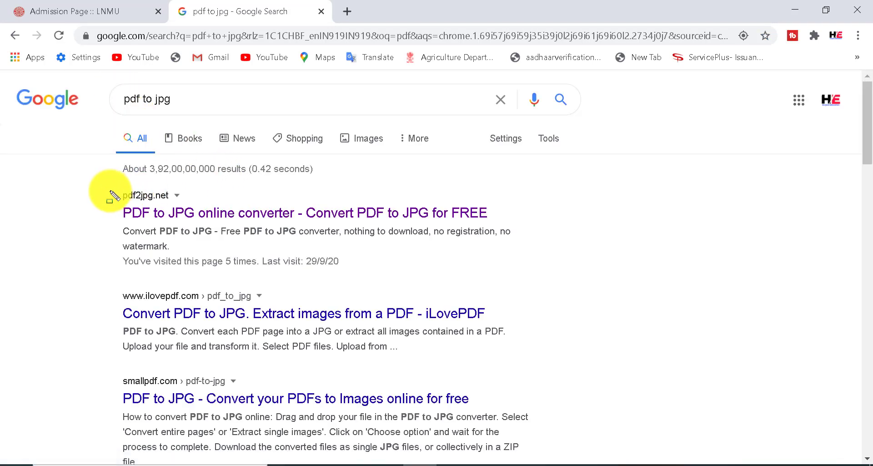
pyautogui.moveTo(110, 190); pyautogui.dragTo(259, 223)
pyautogui.hotkey('ctrl', 'alt', 'd')
pyautogui.click(239, 211)
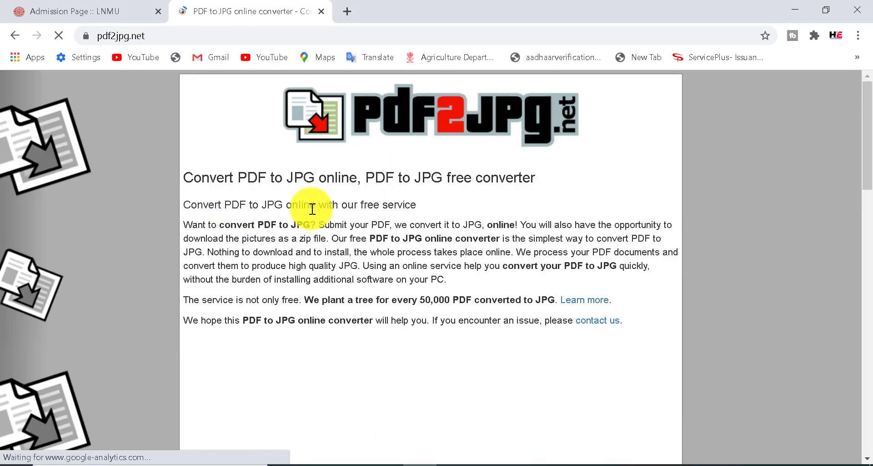
# Step: Load the Admission Page __ LNMU PDF from the Desktop into the converter and convert it to JPG
pyautogui.moveTo(866, 133); pyautogui.dragTo(869, 223)
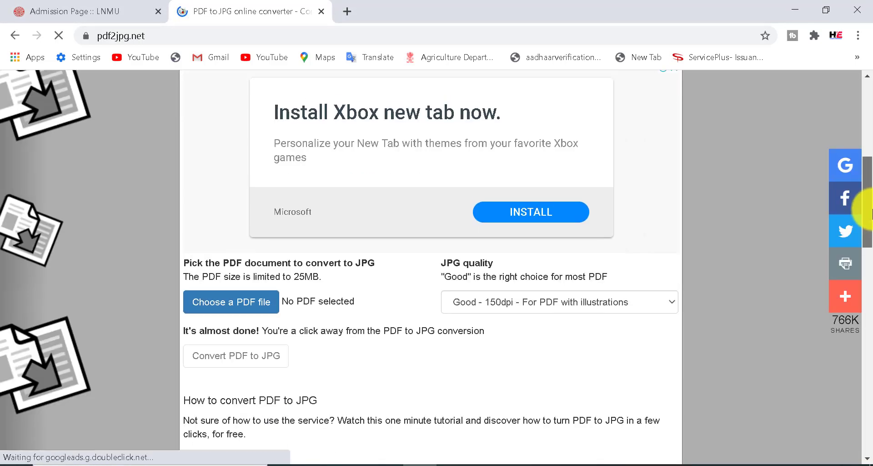
pyautogui.click(243, 319)
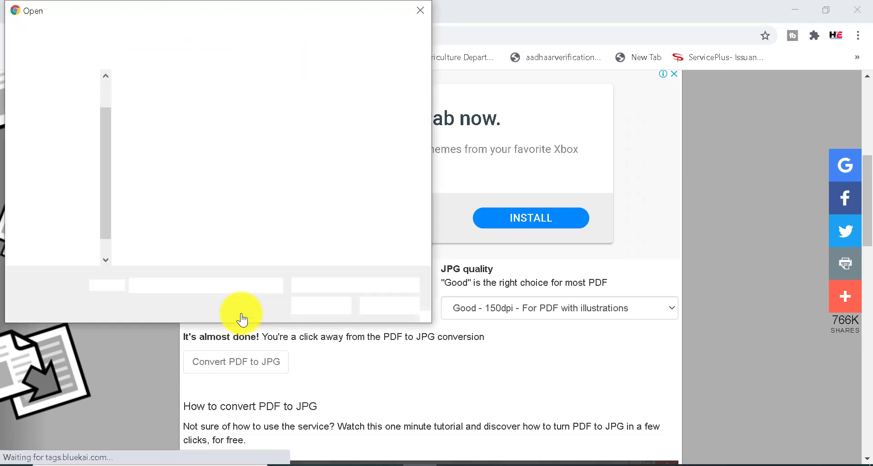
pyautogui.moveTo(105, 184); pyautogui.dragTo(89, 112)
pyautogui.click(59, 108)
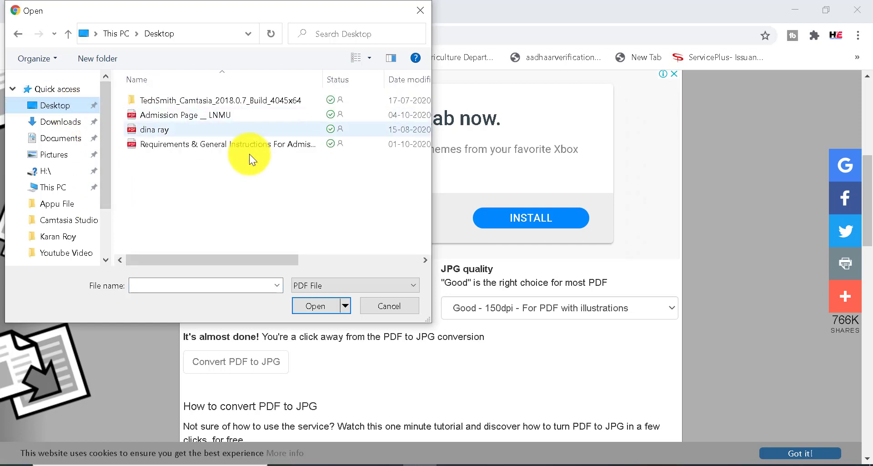
pyautogui.click(169, 115)
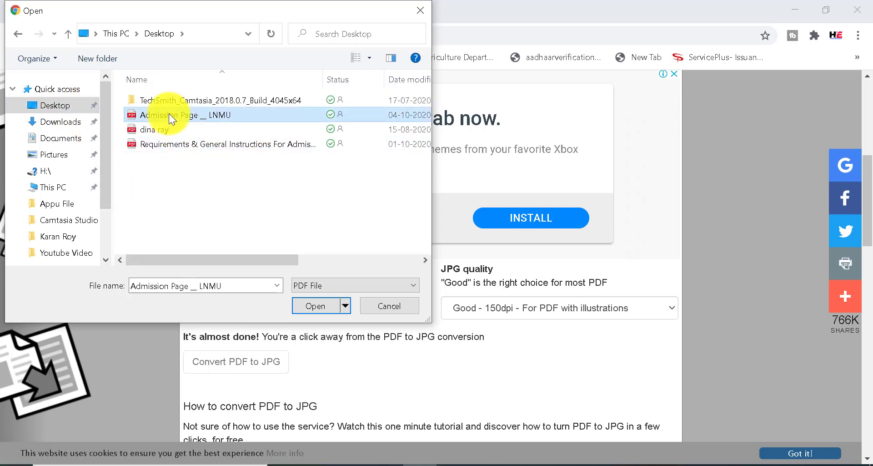
pyautogui.click(312, 307)
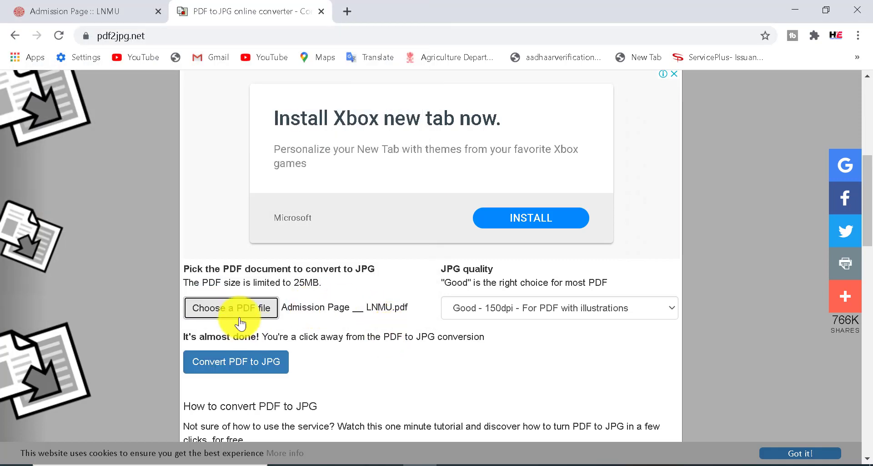
pyautogui.click(250, 369)
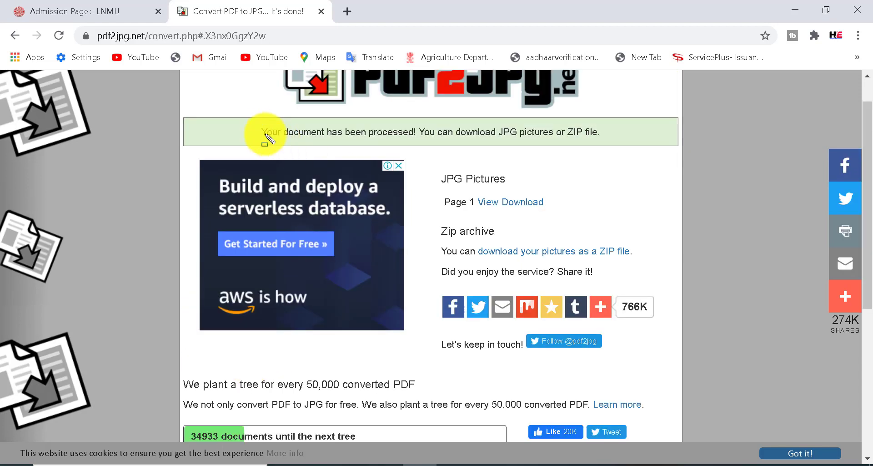
# Step: Download the converted page 1 picture to the Desktop as a JPEG image named LNMU ADMISSHIN
pyautogui.moveTo(247, 116)
pyautogui.mouseDown()
pyautogui.moveTo(438, 142)
pyautogui.moveTo(628, 141)
pyautogui.mouseUp()
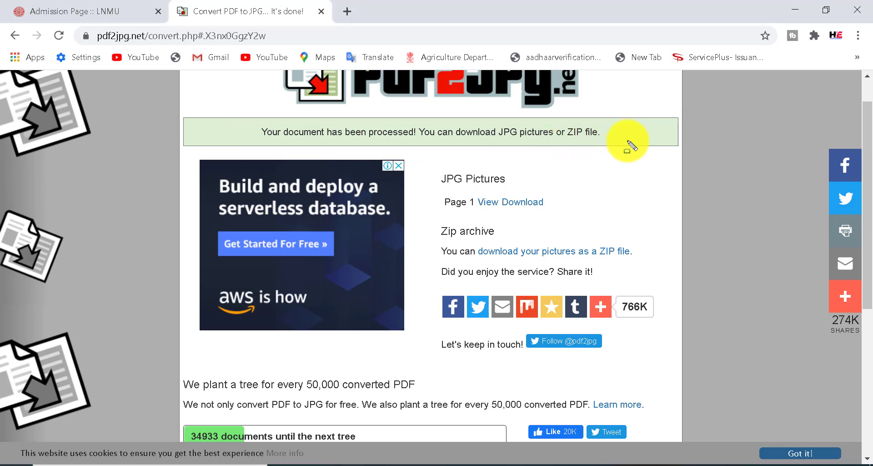
pyautogui.click(523, 203)
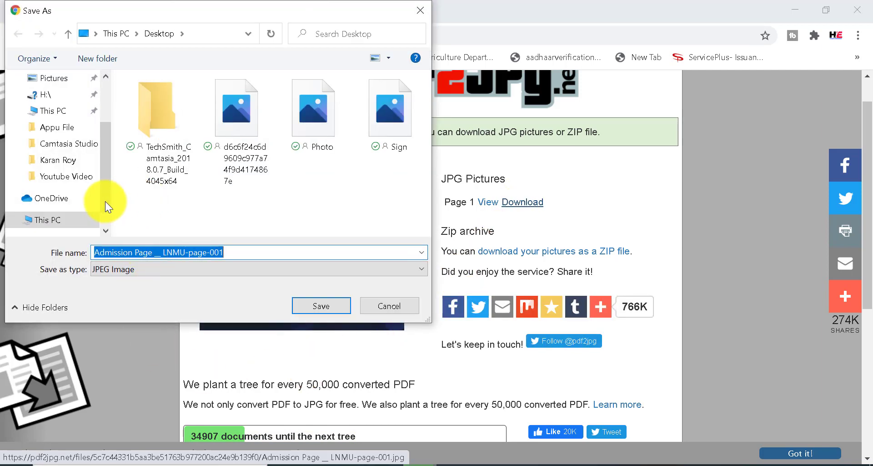
pyautogui.scroll(2, 105, 150)
pyautogui.click(63, 111)
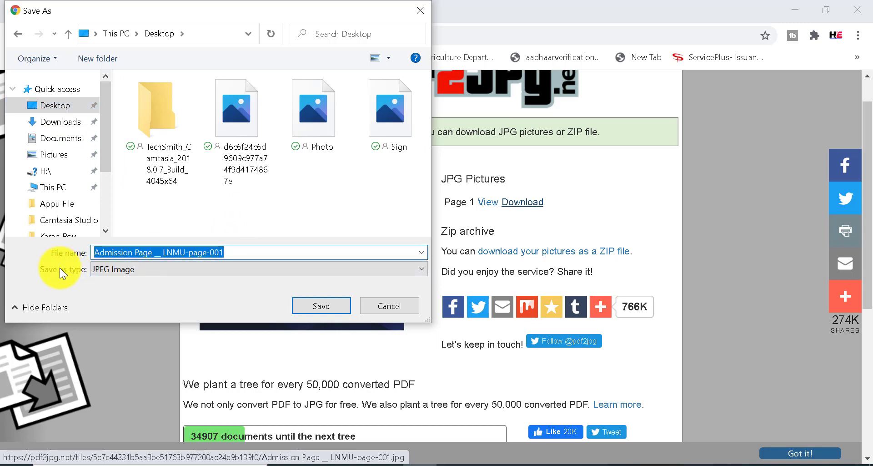
pyautogui.press('BackSpace')
pyautogui.write('L')
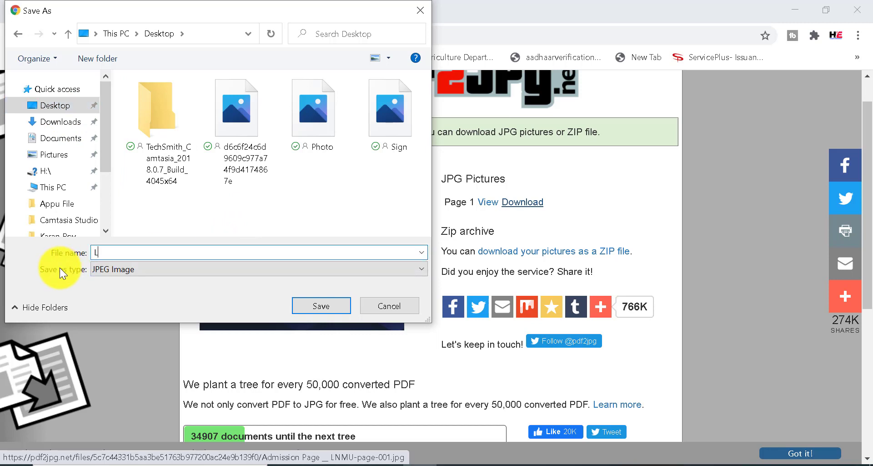
pyautogui.write('NMU ADMISSHIN')
pyautogui.click(312, 302)
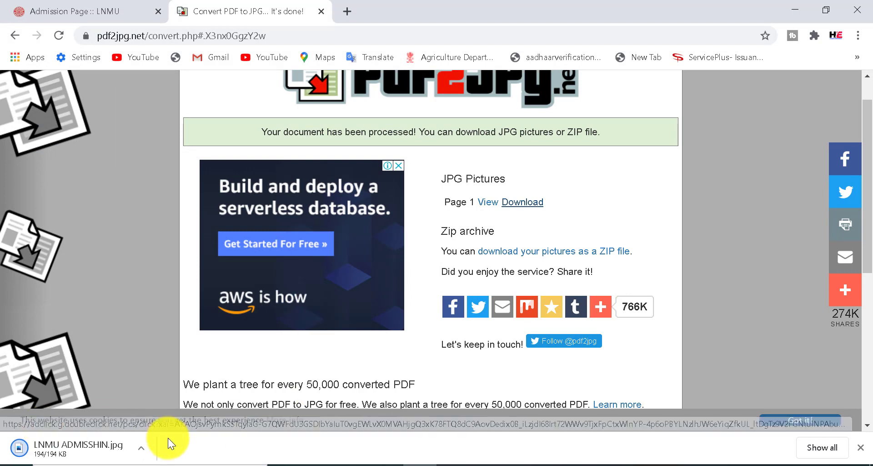
# Step: Try to upload the LNMU ADMISSHIN image from the Desktop as the approval file on the LNMU admission page
pyautogui.click(45, 5)
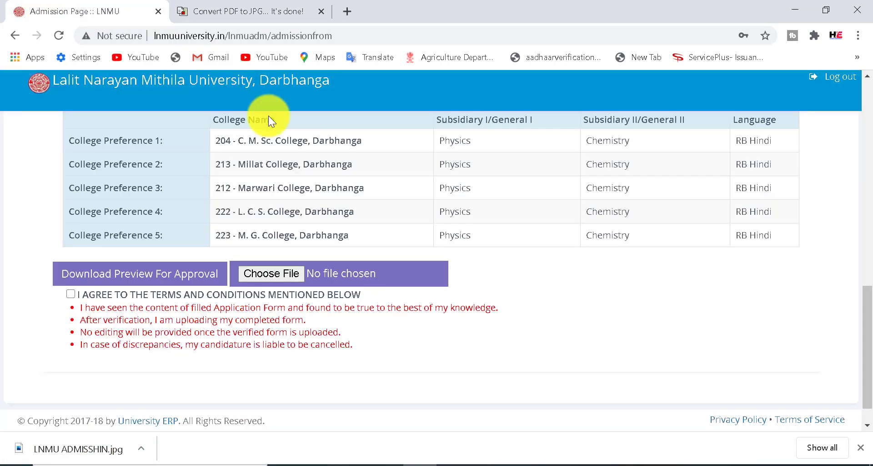
pyautogui.click(273, 272)
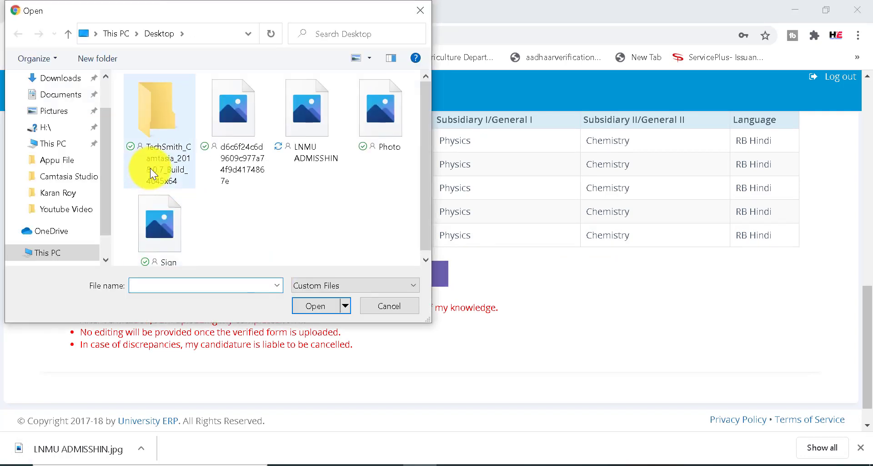
pyautogui.click(317, 157)
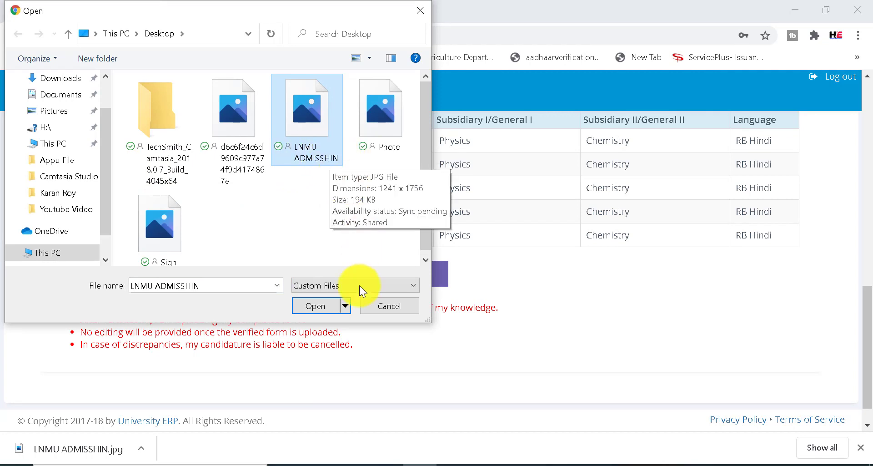
pyautogui.click(312, 306)
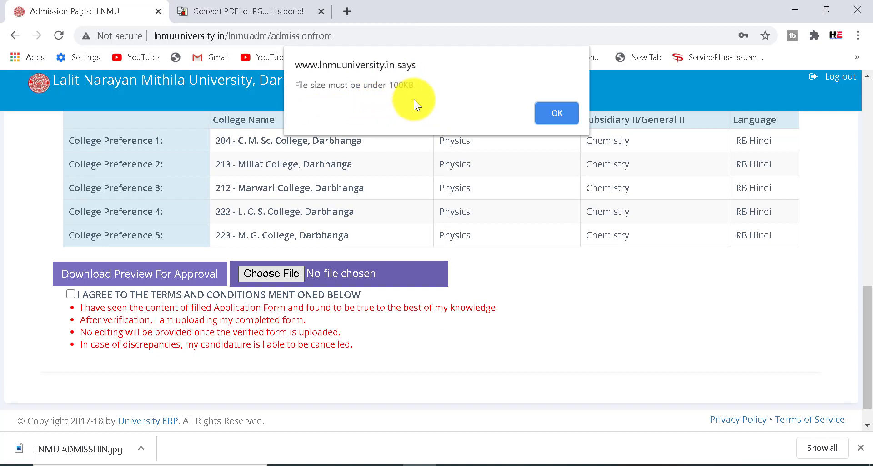
pyautogui.click(544, 113)
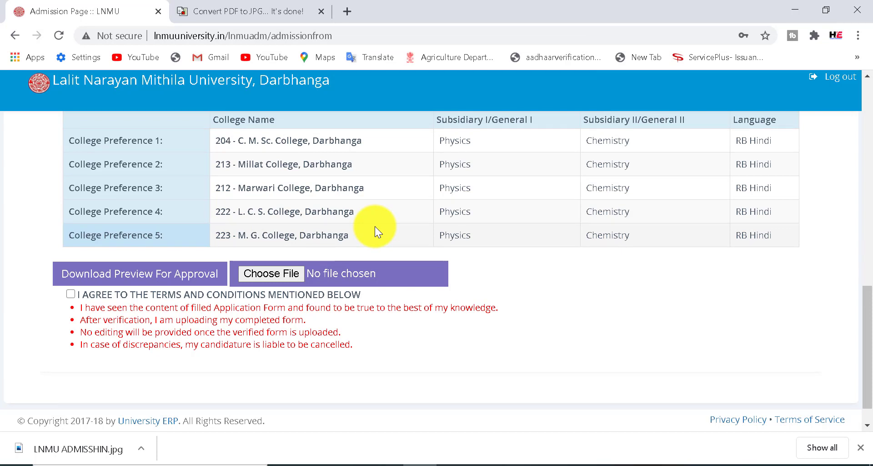
# Step: Search the web for "jpg file compressor" in a new tab and open the compressjpeg.com site
pyautogui.click(347, 13)
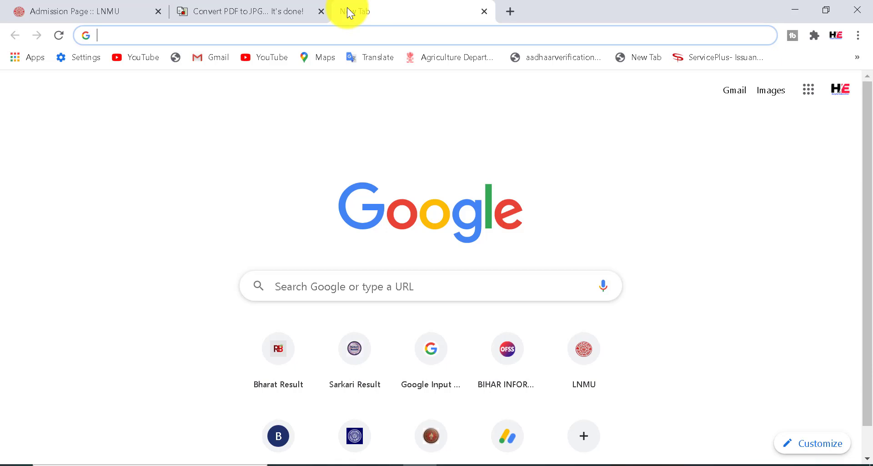
pyautogui.write('JPG')
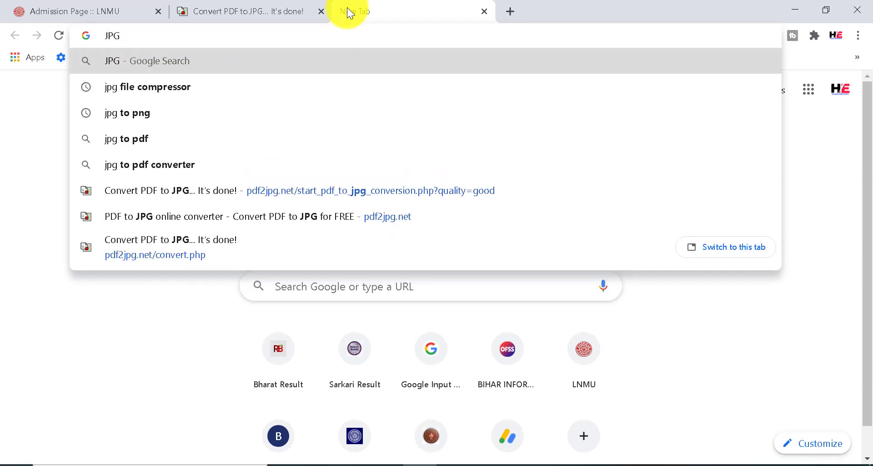
pyautogui.click(177, 92)
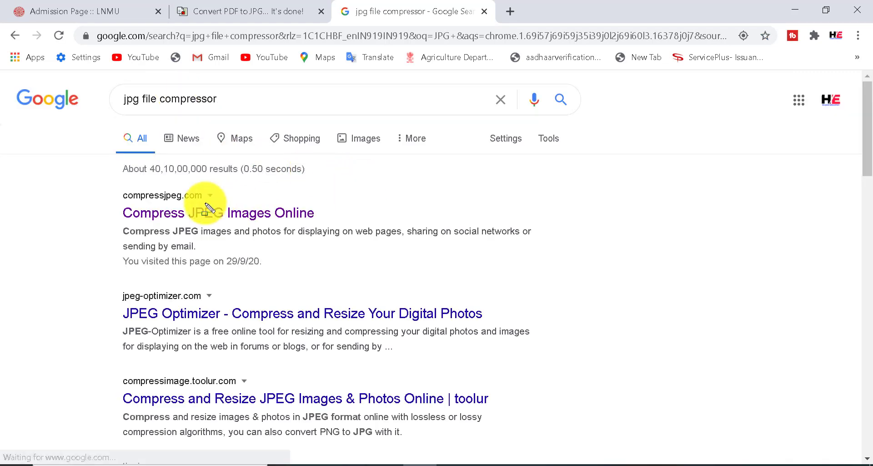
pyautogui.moveTo(124, 195); pyautogui.dragTo(435, 226)
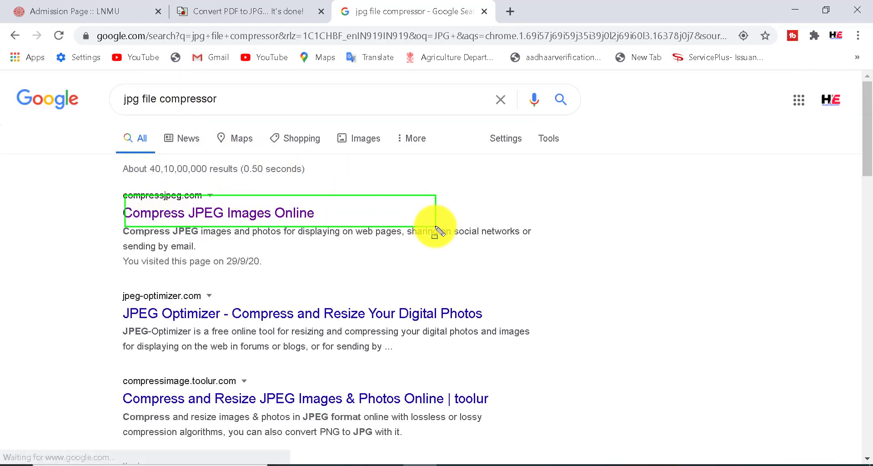
pyautogui.click(257, 217)
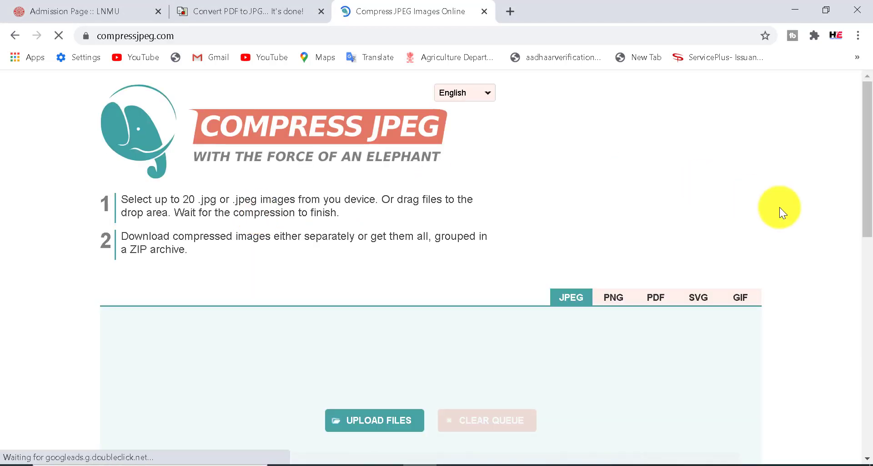
# Step: Upload the LNMU ADMISSHIN image from the Desktop to the JPEG compressor
pyautogui.moveTo(864, 185); pyautogui.dragTo(868, 235)
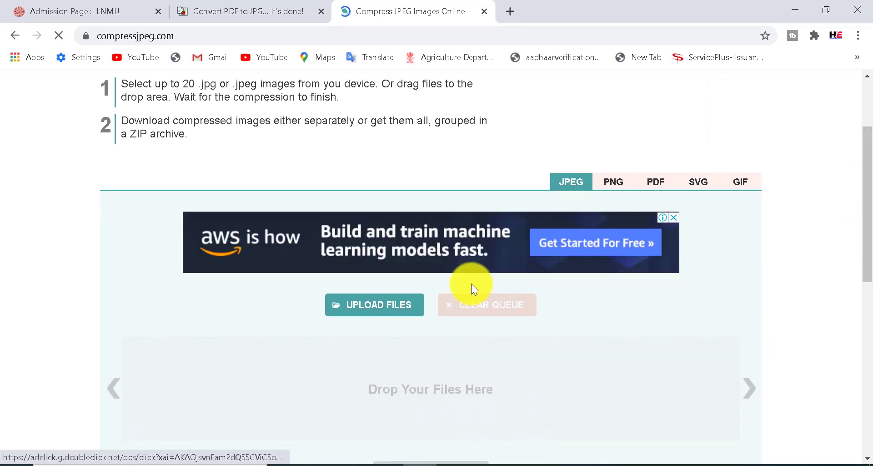
pyautogui.click(385, 310)
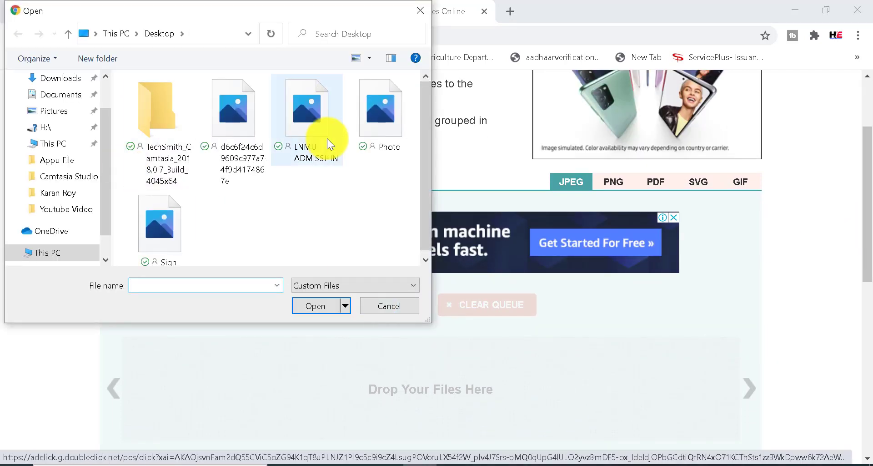
pyautogui.click(316, 145)
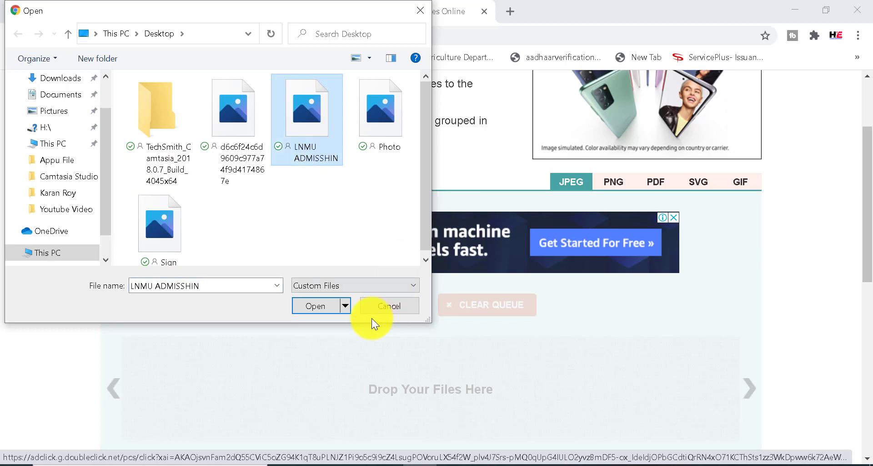
pyautogui.click(319, 308)
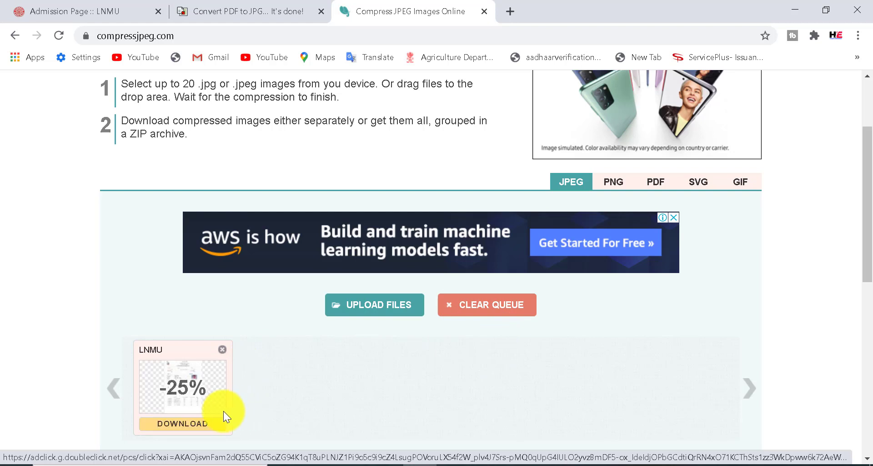
# Step: Download the compressed LNMU image to the Desktop as a JPEG image named LNMU FORM
pyautogui.moveTo(864, 220); pyautogui.dragTo(864, 278)
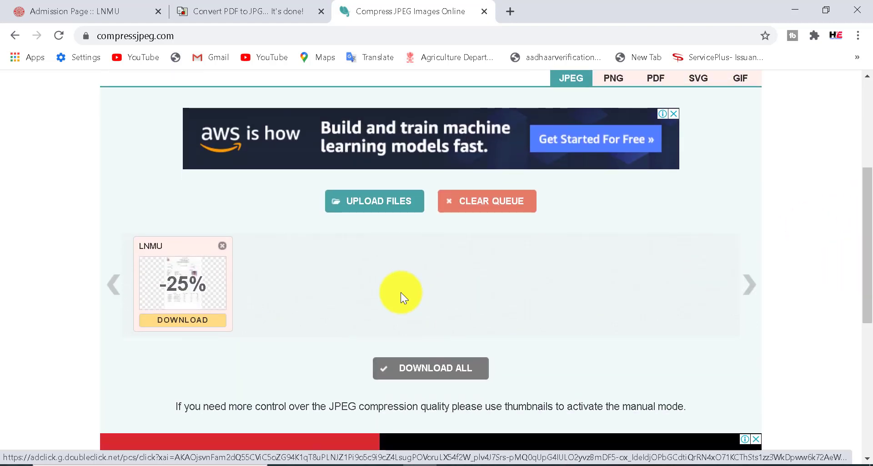
pyautogui.click(194, 323)
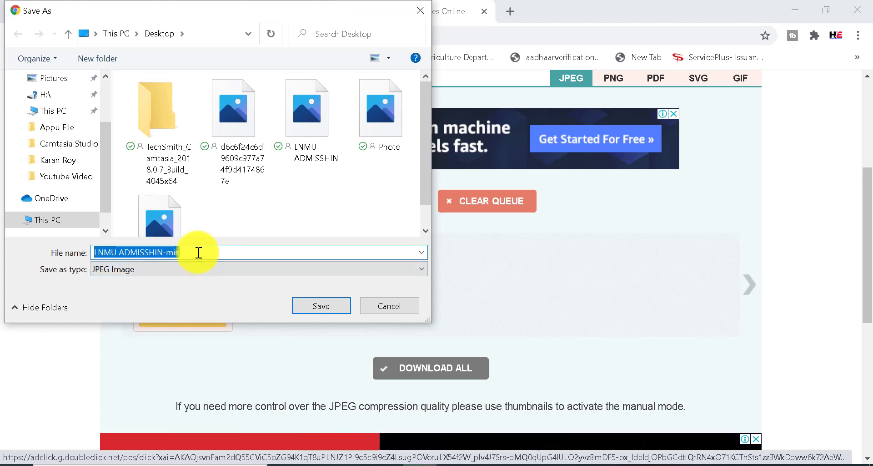
pyautogui.press('BackSpace')
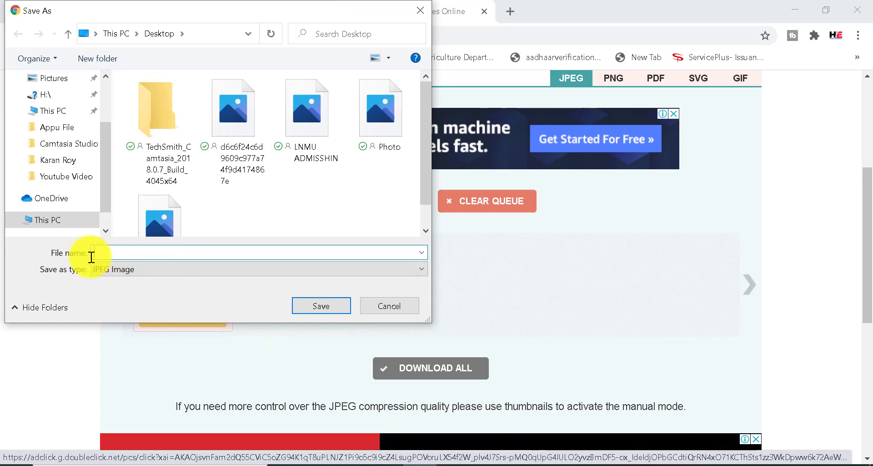
pyautogui.write('LNMU FORM')
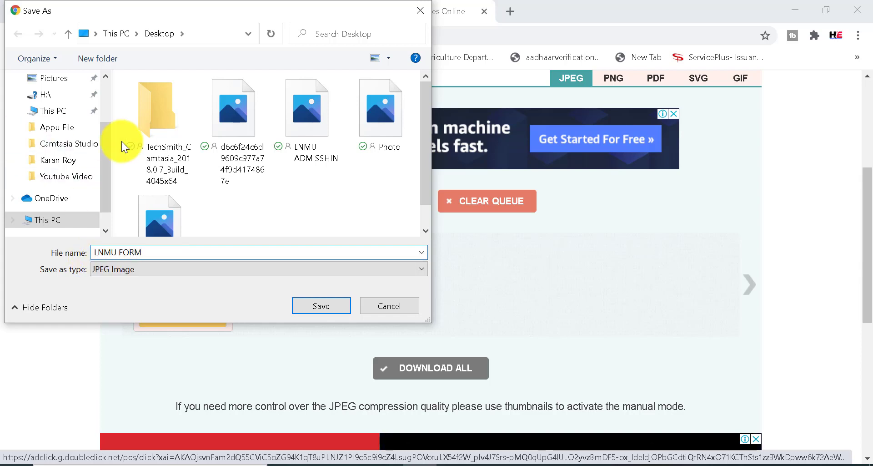
pyautogui.scroll(1, 100, 132)
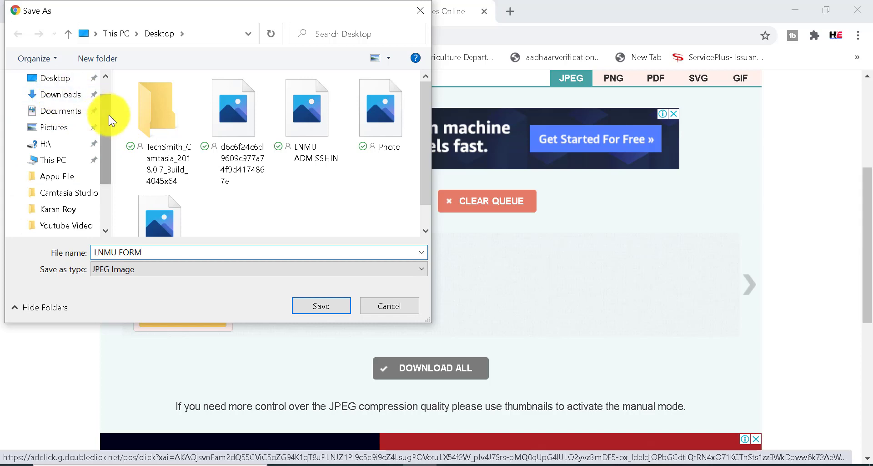
pyautogui.click(57, 79)
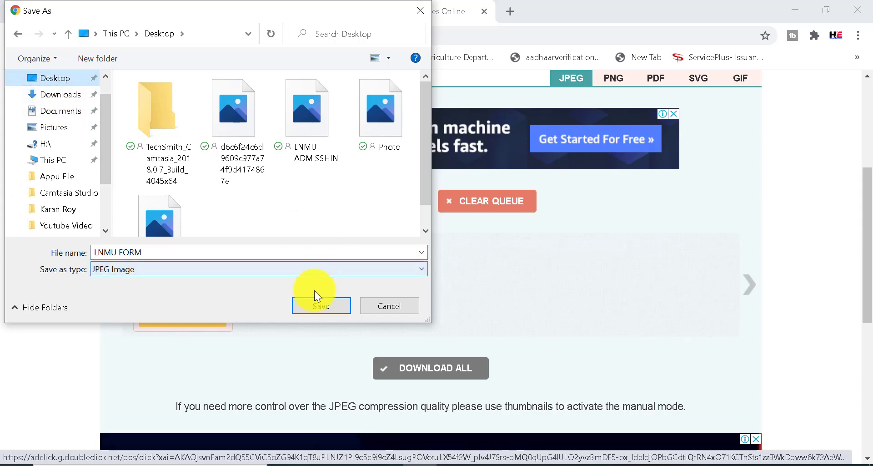
pyautogui.click(311, 301)
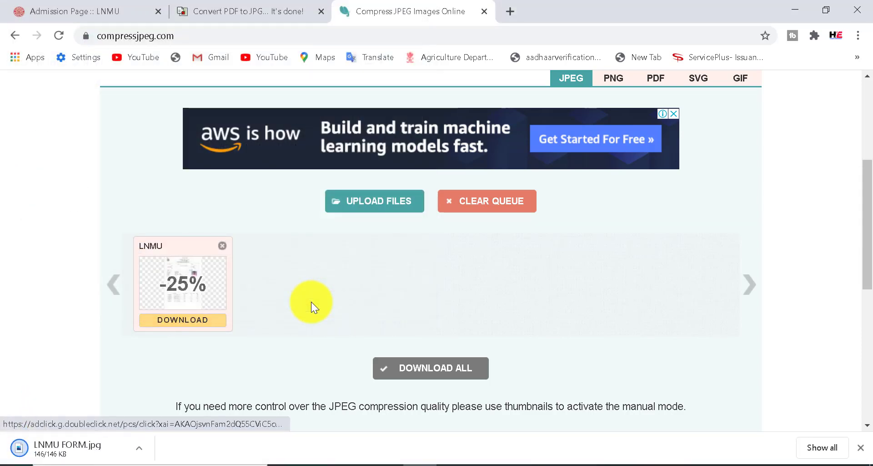
# Step: Try to upload the LNMU FORM image from the Desktop as the approval file on the LNMU admission page
pyautogui.click(65, 6)
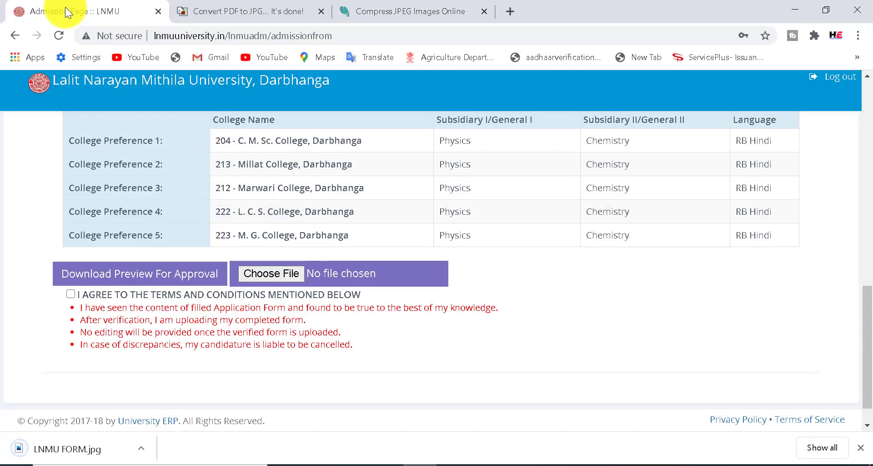
pyautogui.click(275, 274)
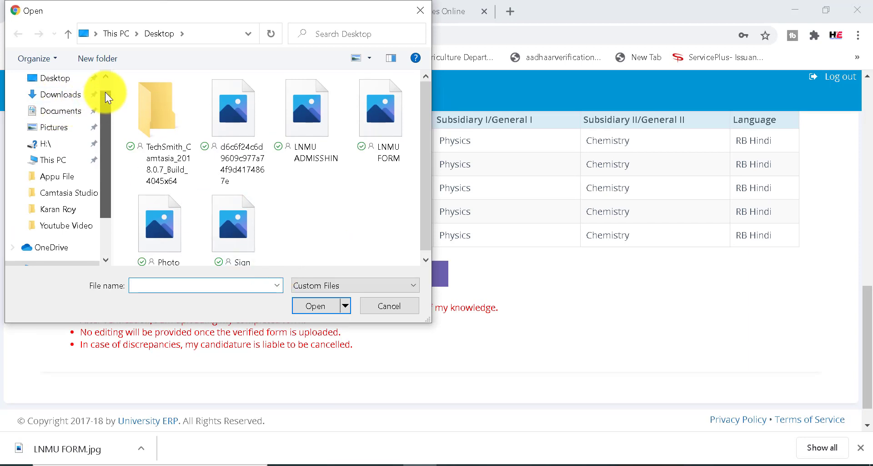
pyautogui.click(62, 95)
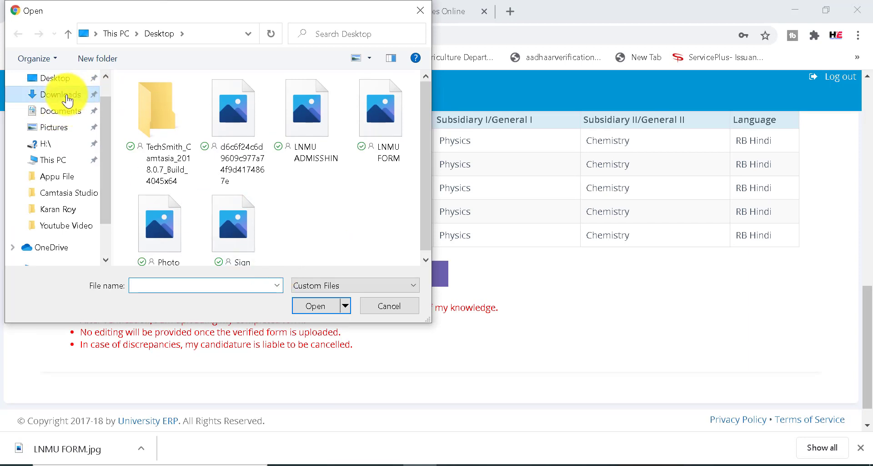
pyautogui.click(63, 79)
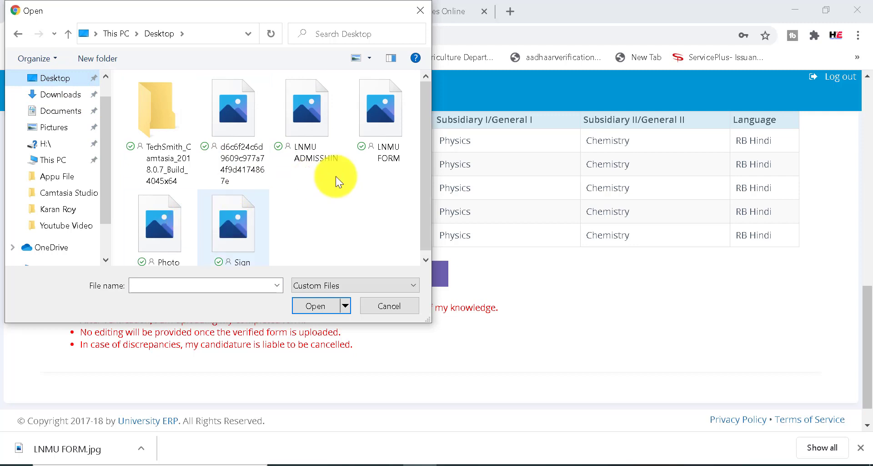
pyautogui.click(384, 147)
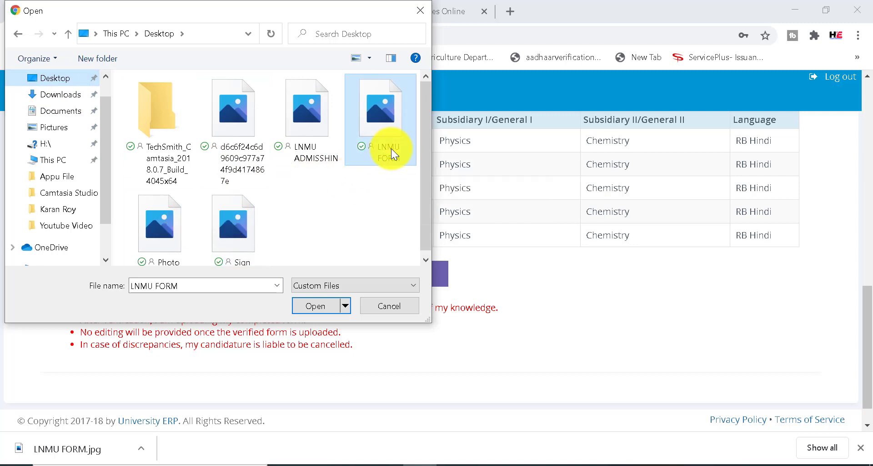
pyautogui.click(313, 307)
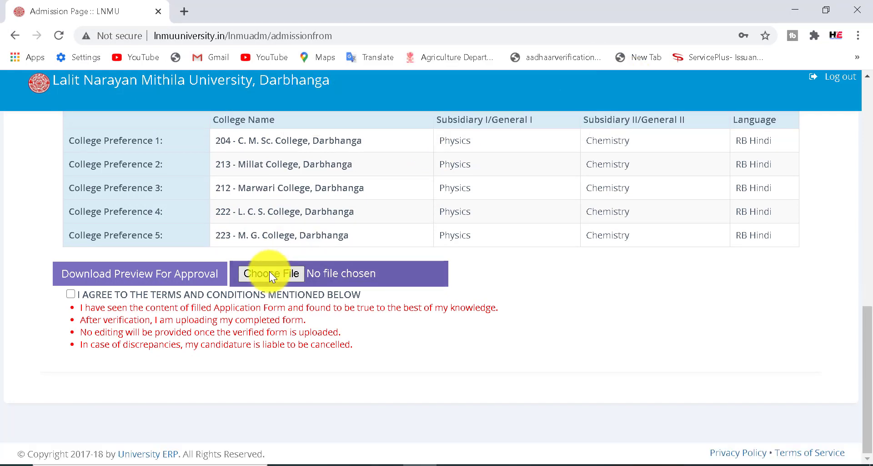
# Step: Choose the LNMU ADMISSHIN image from the Desktop as the approval file for the admission form
pyautogui.click(270, 273)
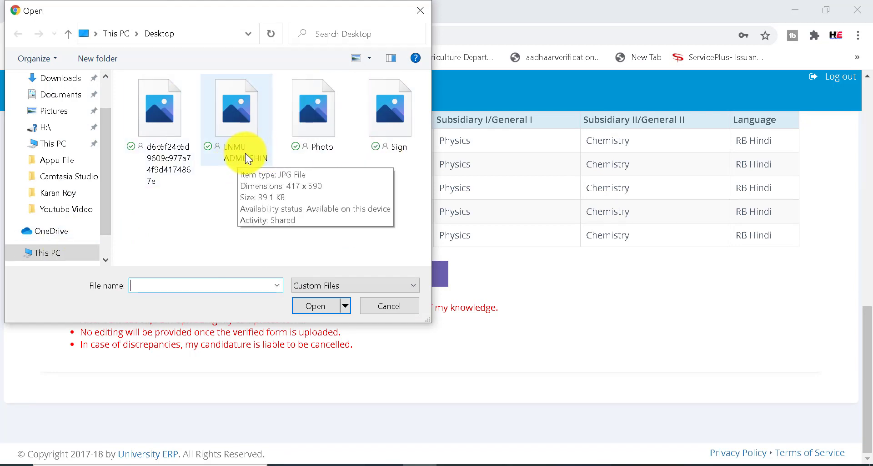
pyautogui.scroll(2, 104, 137)
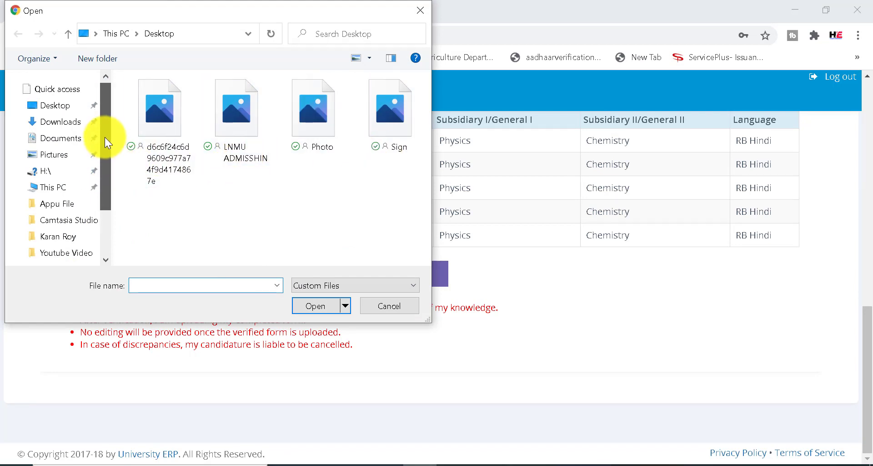
pyautogui.click(56, 105)
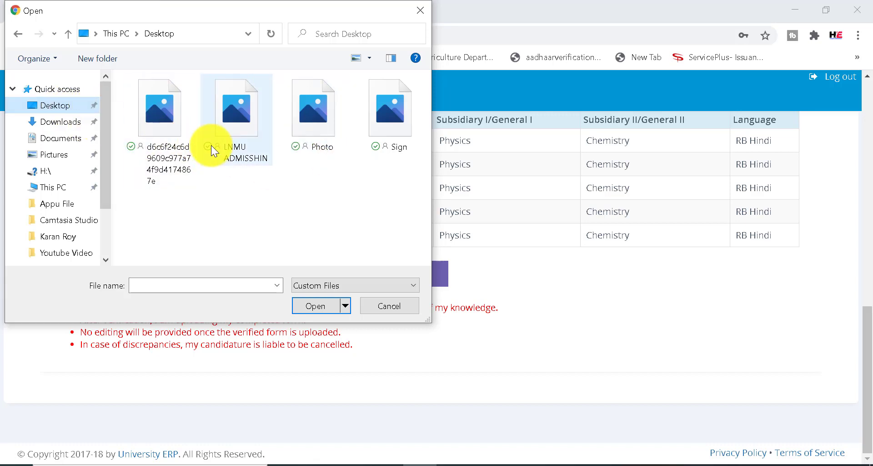
pyautogui.click(253, 159)
pyautogui.click(315, 307)
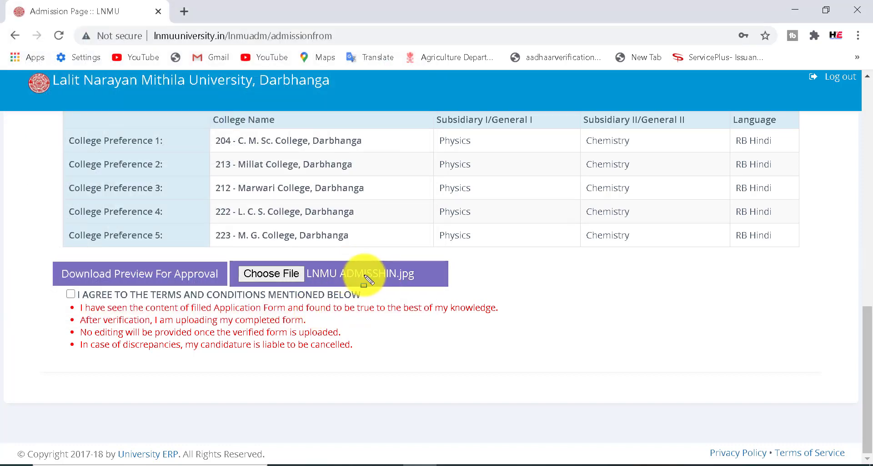
# Step: Agree to the terms and conditions and upload the verified preview
pyautogui.moveTo(236, 263); pyautogui.dragTo(431, 284)
pyautogui.moveTo(302, 263); pyautogui.dragTo(431, 285)
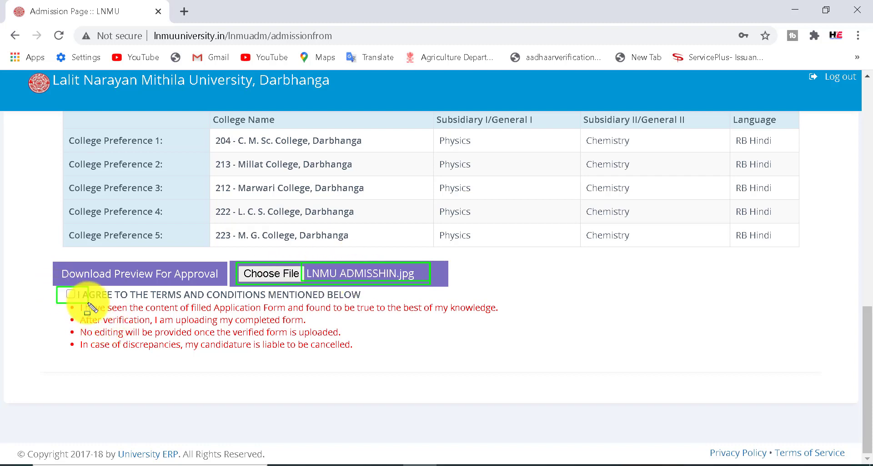
pyautogui.click(71, 294)
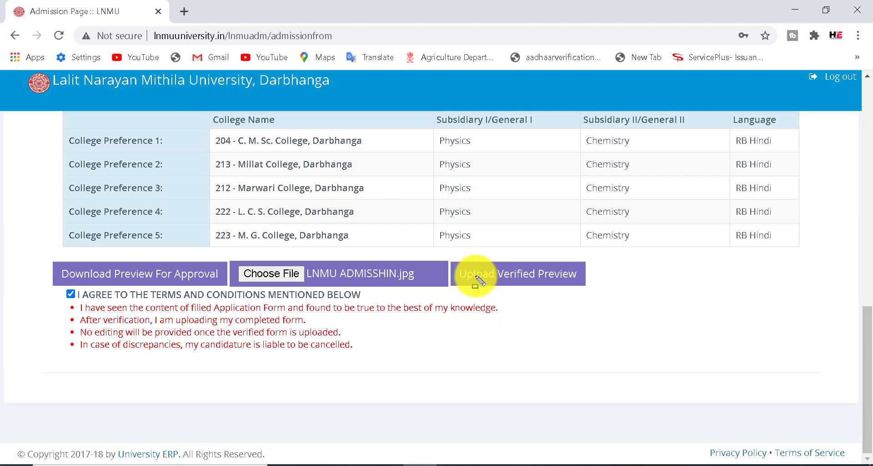
pyautogui.moveTo(535, 283); pyautogui.dragTo(593, 288)
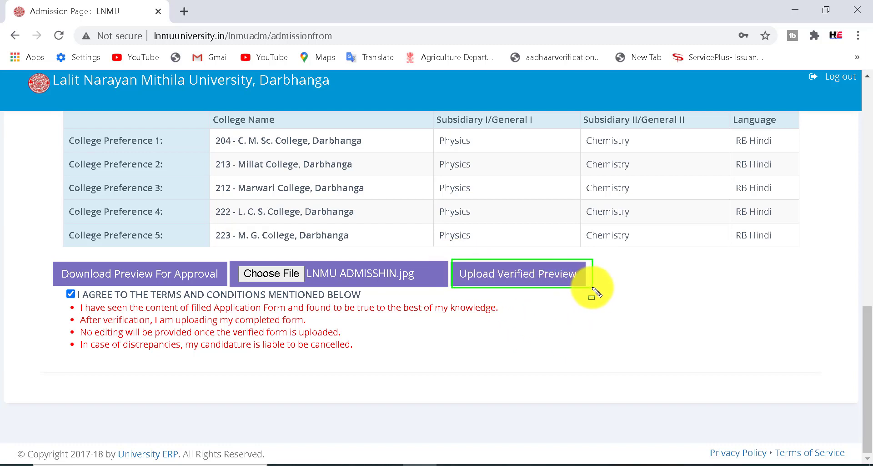
pyautogui.press('Escape')
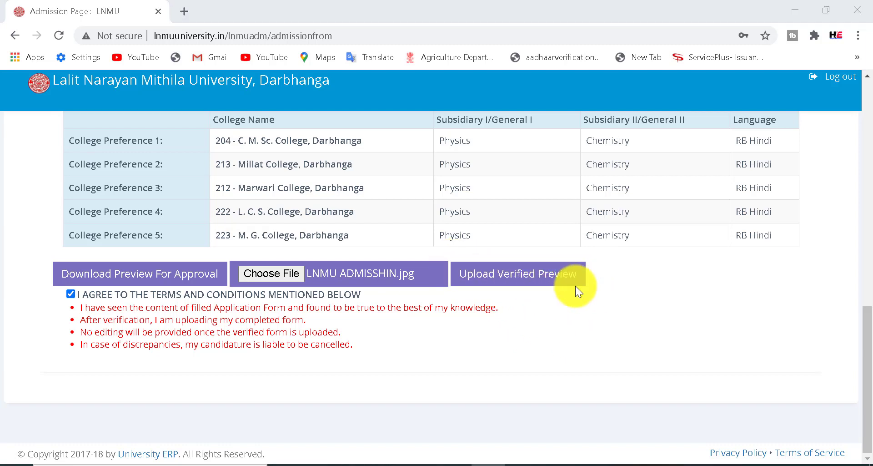
pyautogui.click(534, 282)
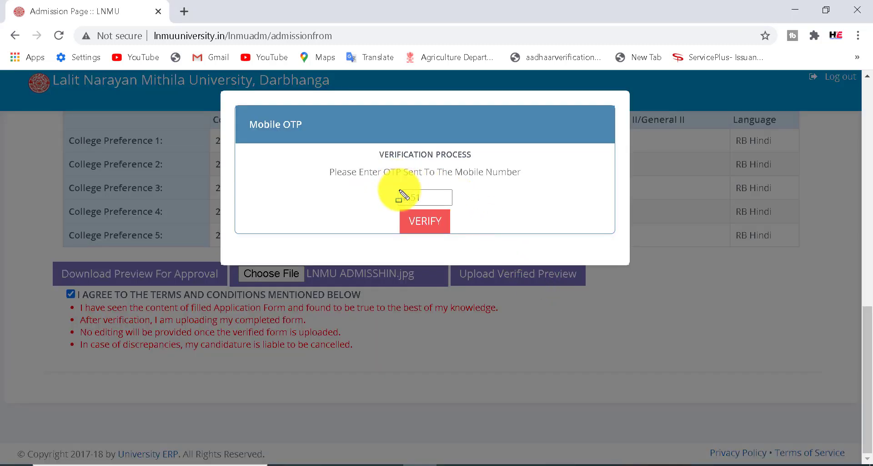
# Step: Submit the mobile OTP for verification and acknowledge the preview upload message
pyautogui.moveTo(399, 190); pyautogui.dragTo(447, 205)
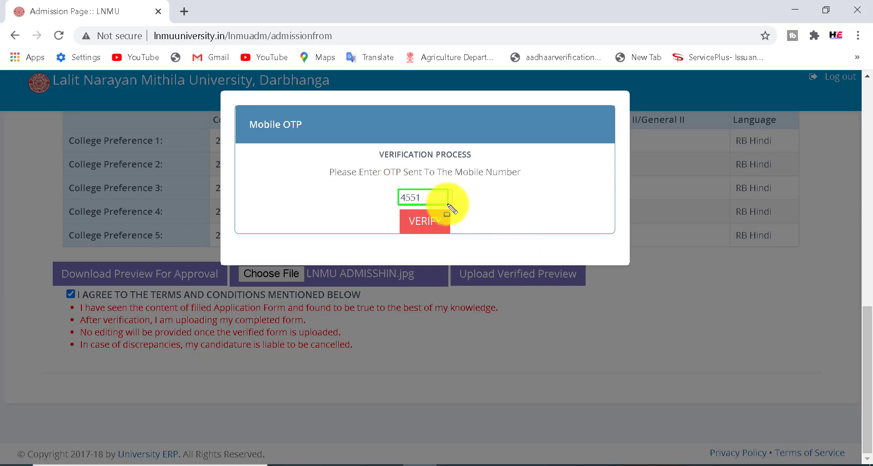
pyautogui.moveTo(393, 210); pyautogui.dragTo(476, 234)
pyautogui.press('Escape')
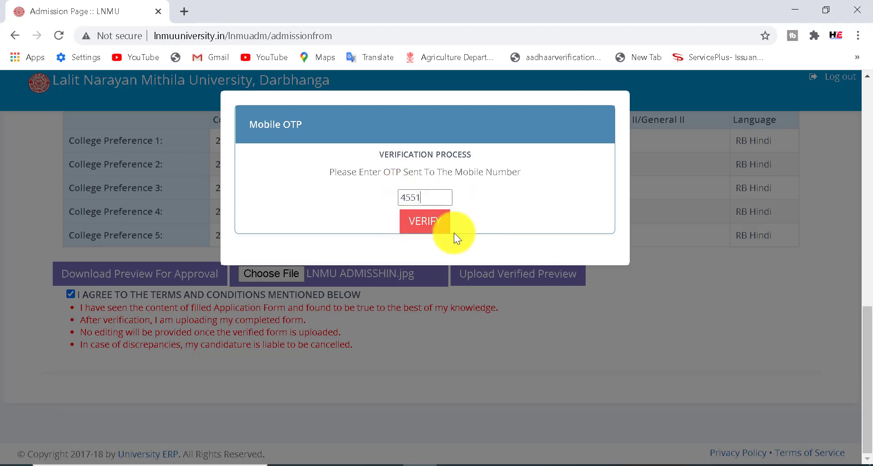
pyautogui.click(434, 227)
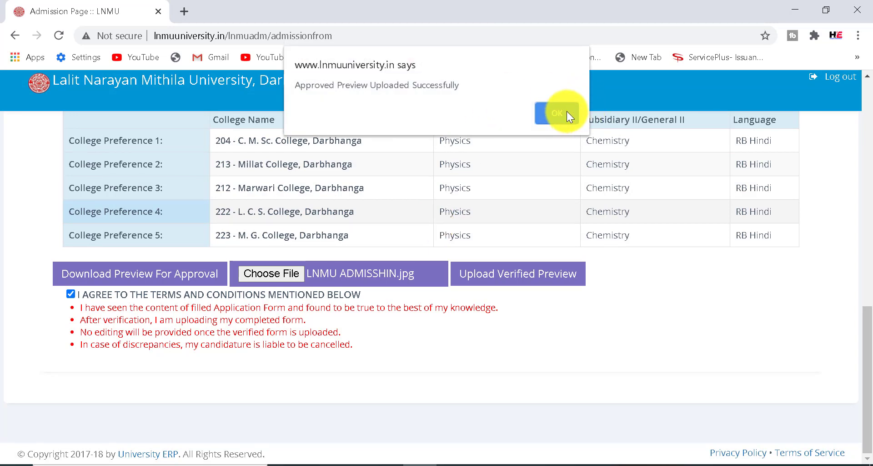
pyautogui.click(566, 112)
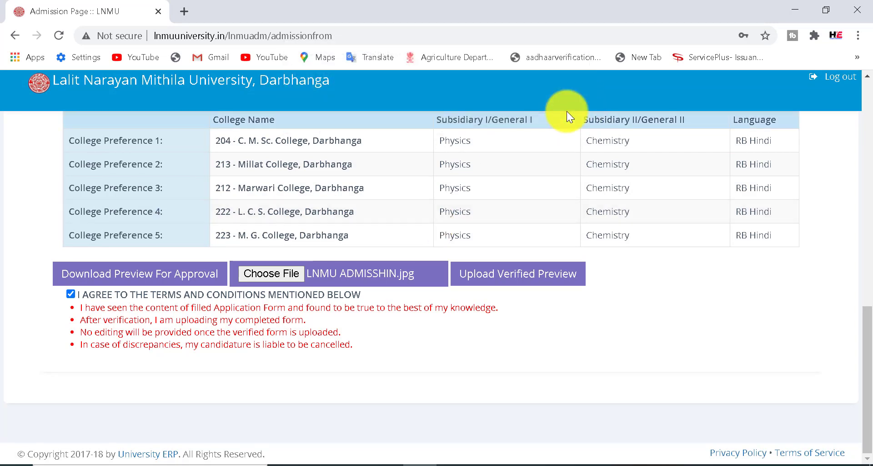